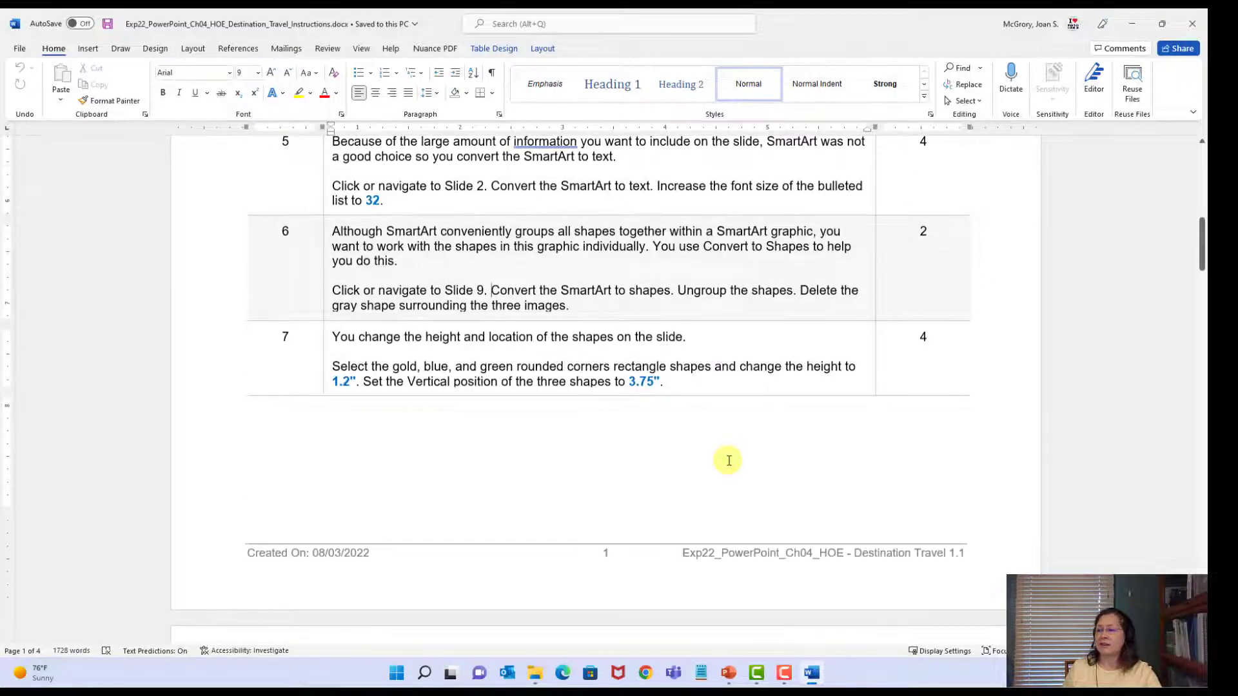
Check step 8 of the instructions, switch to the Destination Travel presentation in PowerPoint, and display the guides on slide 12
{"action": "scroll", "coordinate": [729, 460], "scroll_direction": "down", "scroll_amount": 3}
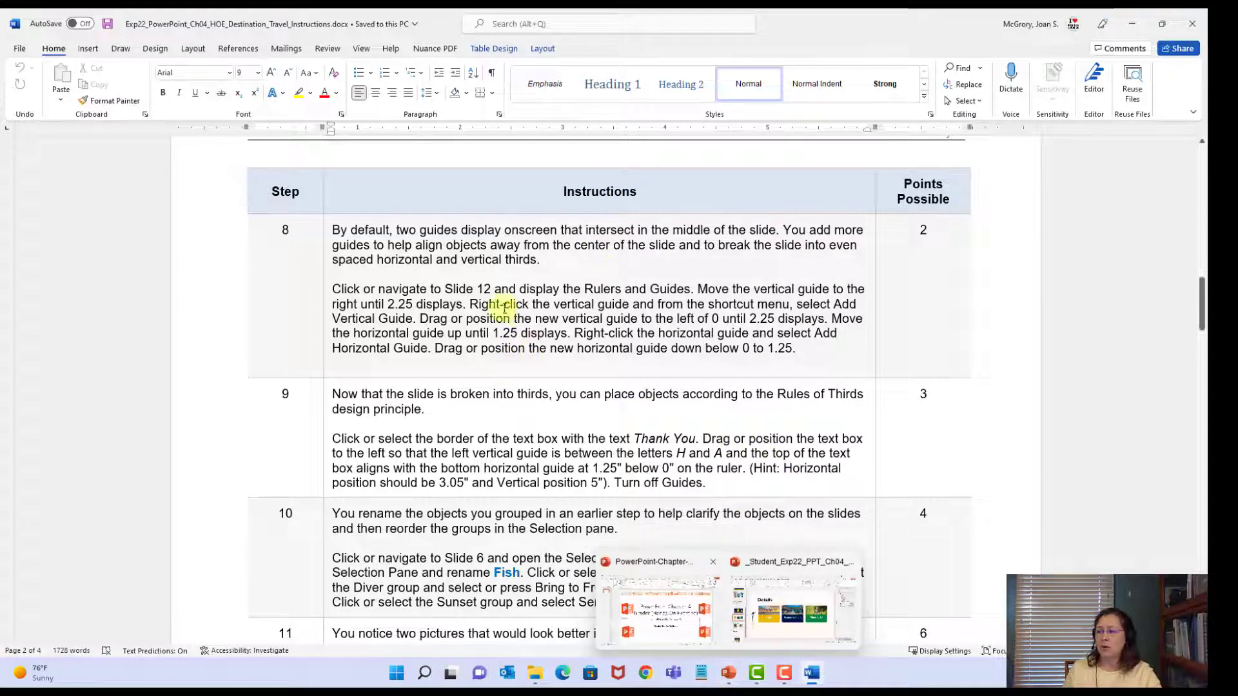
{"action": "mouse_move", "coordinate": [729, 673]}
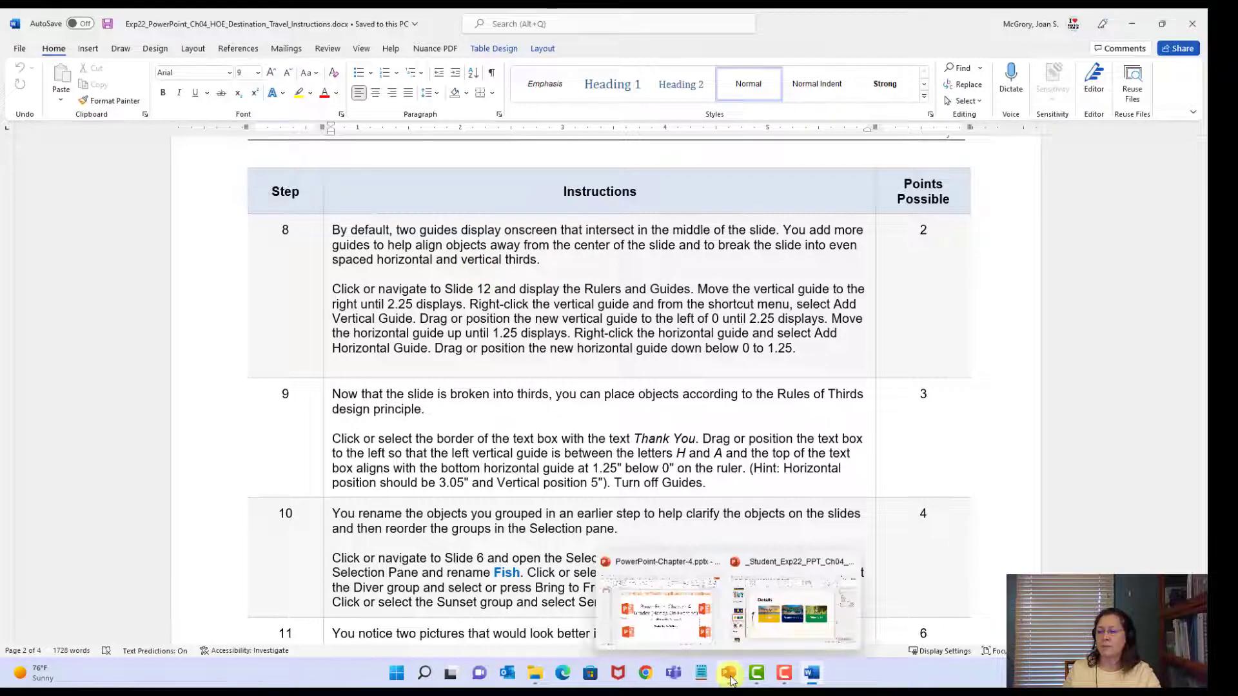
{"action": "left_click", "coordinate": [773, 640]}
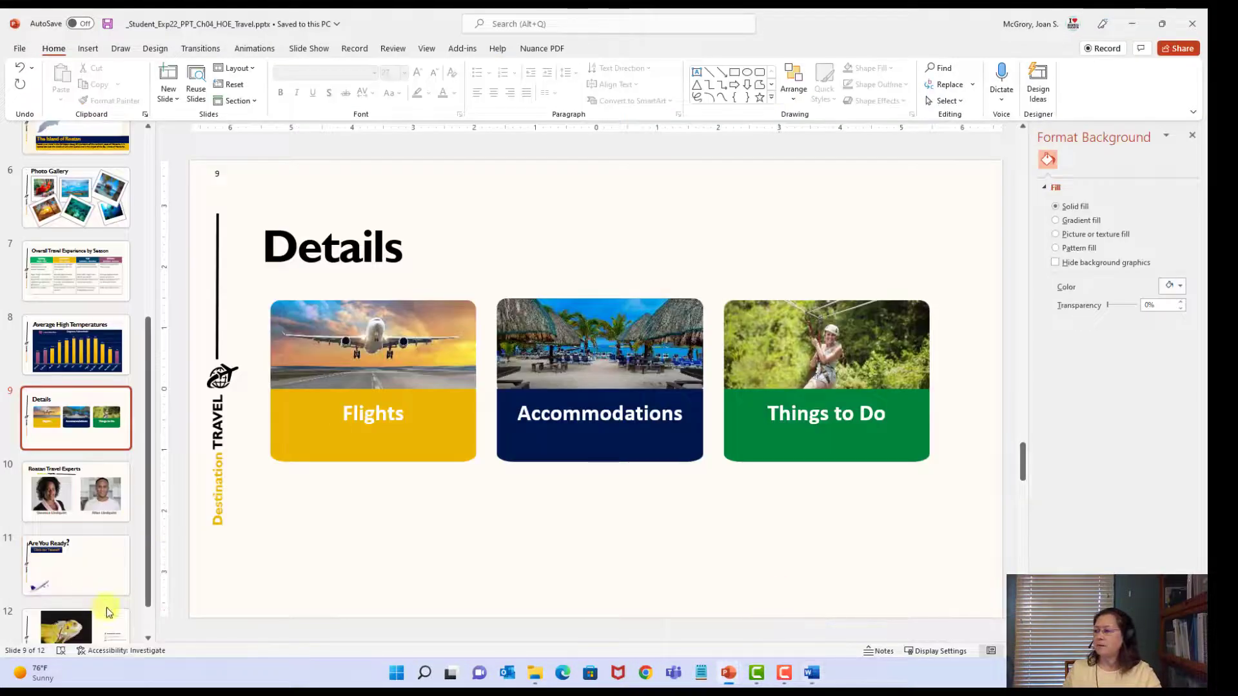
{"action": "left_click", "coordinate": [98, 628]}
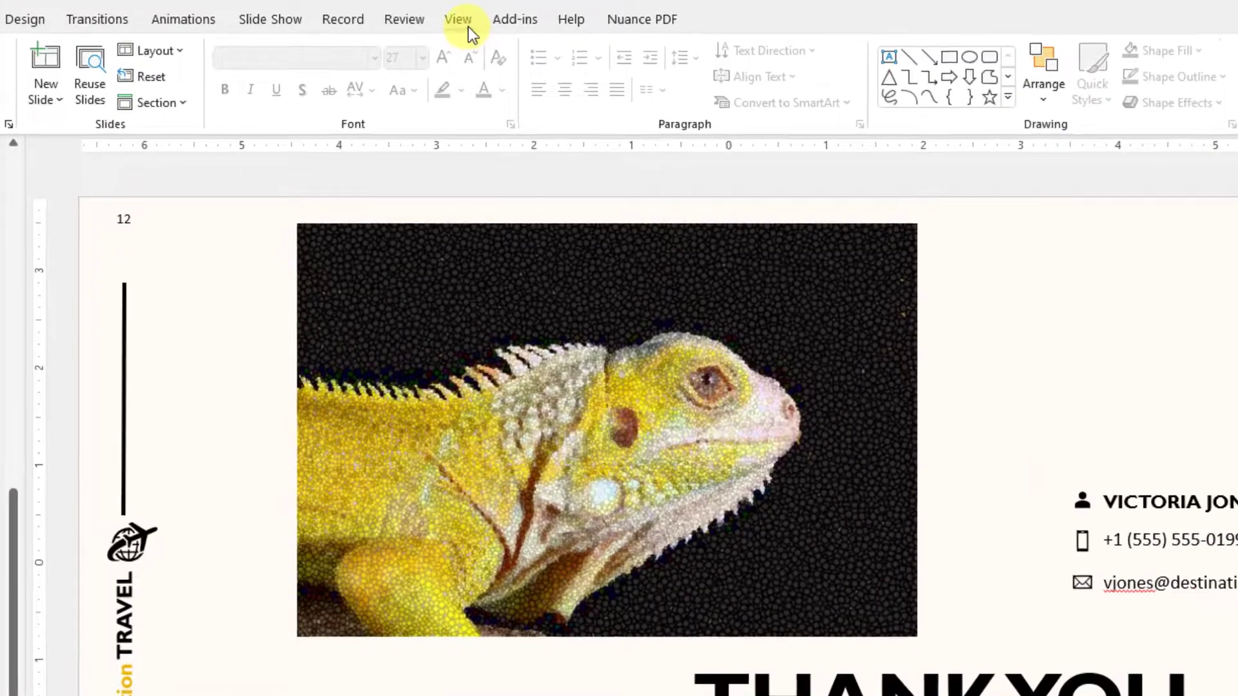
{"action": "left_click", "coordinate": [468, 26]}
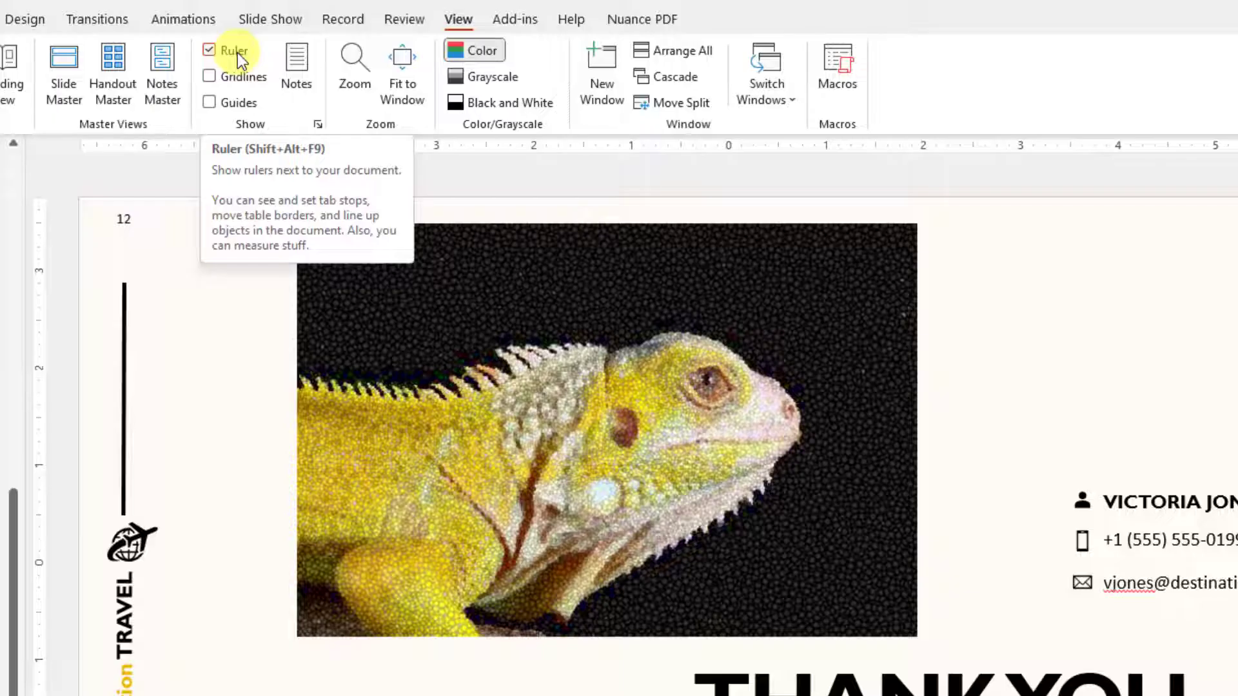
{"action": "left_click", "coordinate": [210, 104]}
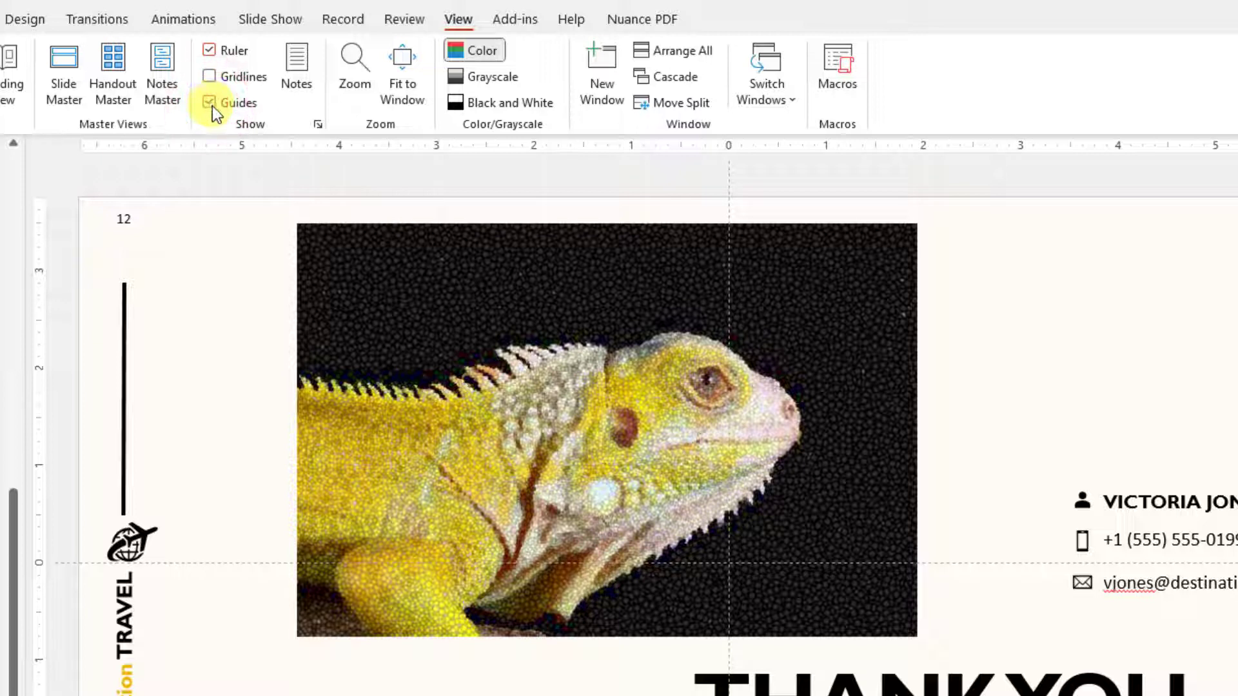
Move the vertical guide on slide 12 to 2.25 on the right side of the ruler's zero mark
{"action": "left_click_drag", "start_coordinate": [731, 193], "coordinate": [734, 614]}
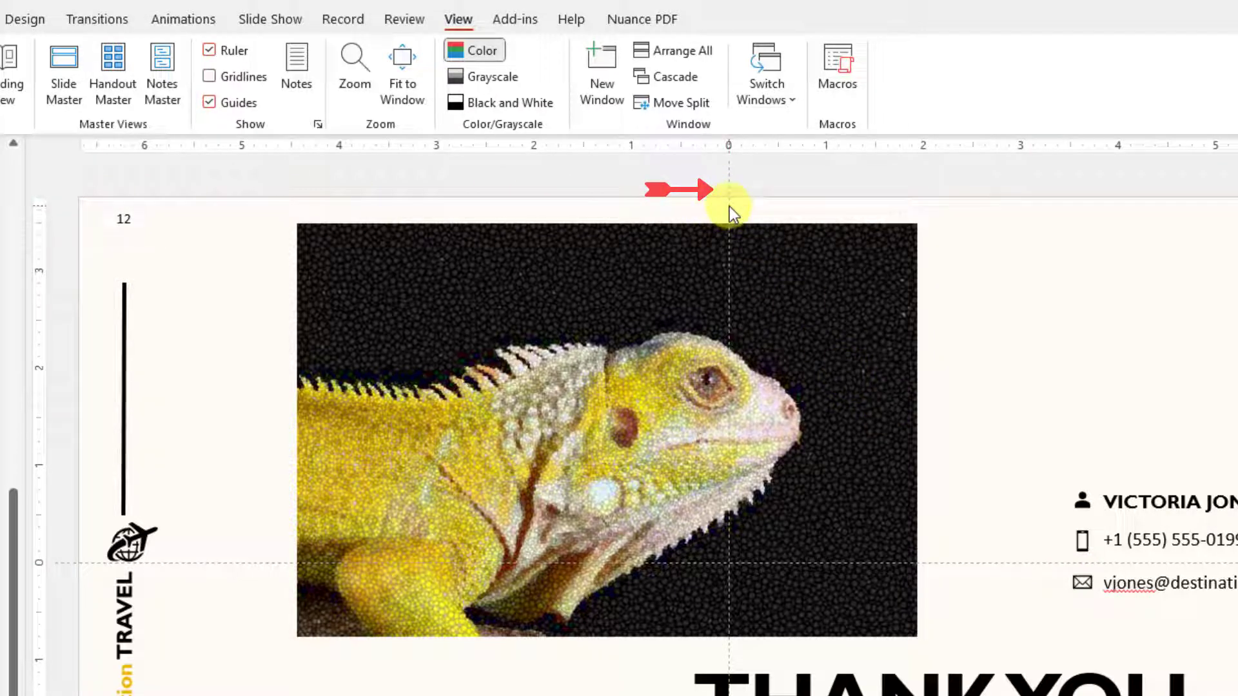
{"action": "left_click_drag", "start_coordinate": [729, 206], "coordinate": [786, 205]}
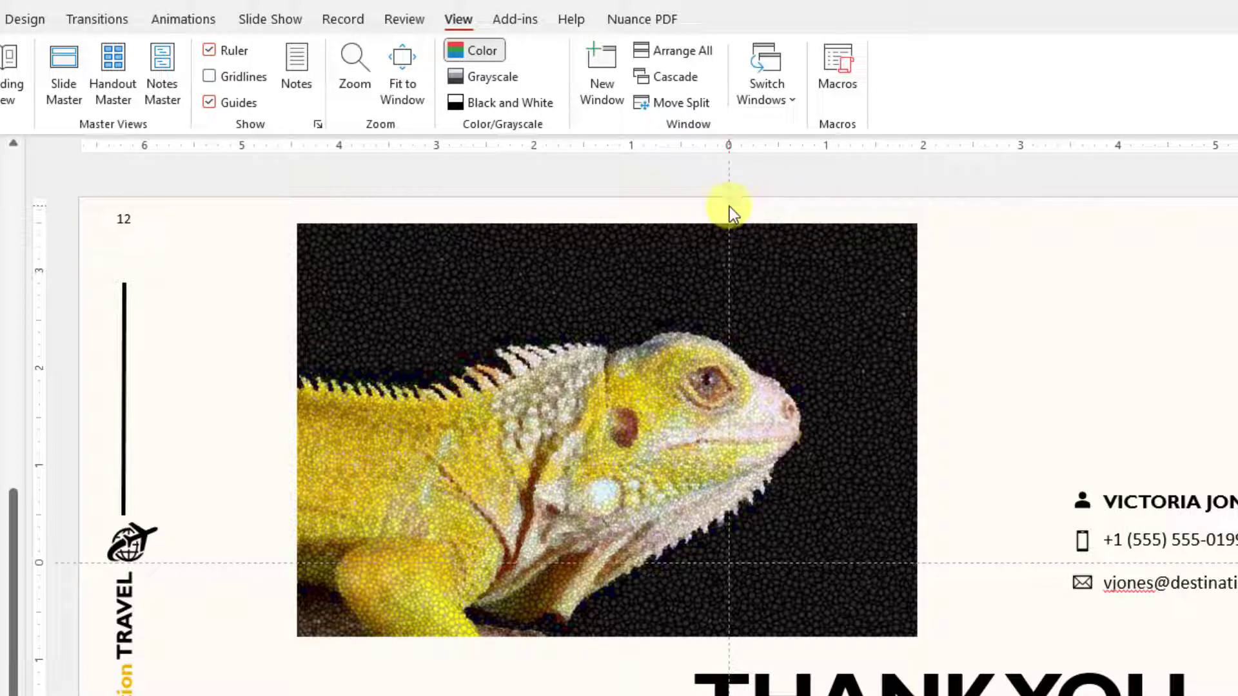
{"action": "left_click_drag", "start_coordinate": [497, 337], "coordinate": [740, 353]}
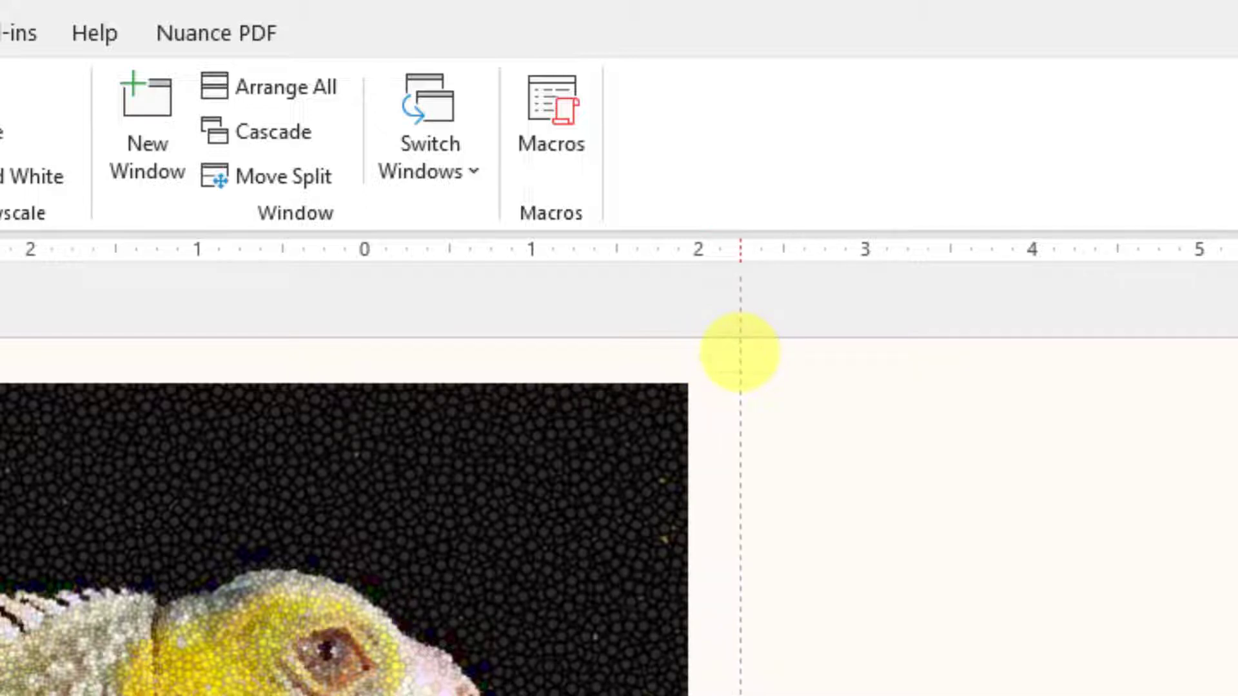
Add a second vertical guide and position it at 2.25 on the left side of zero
{"action": "right_click", "coordinate": [741, 333]}
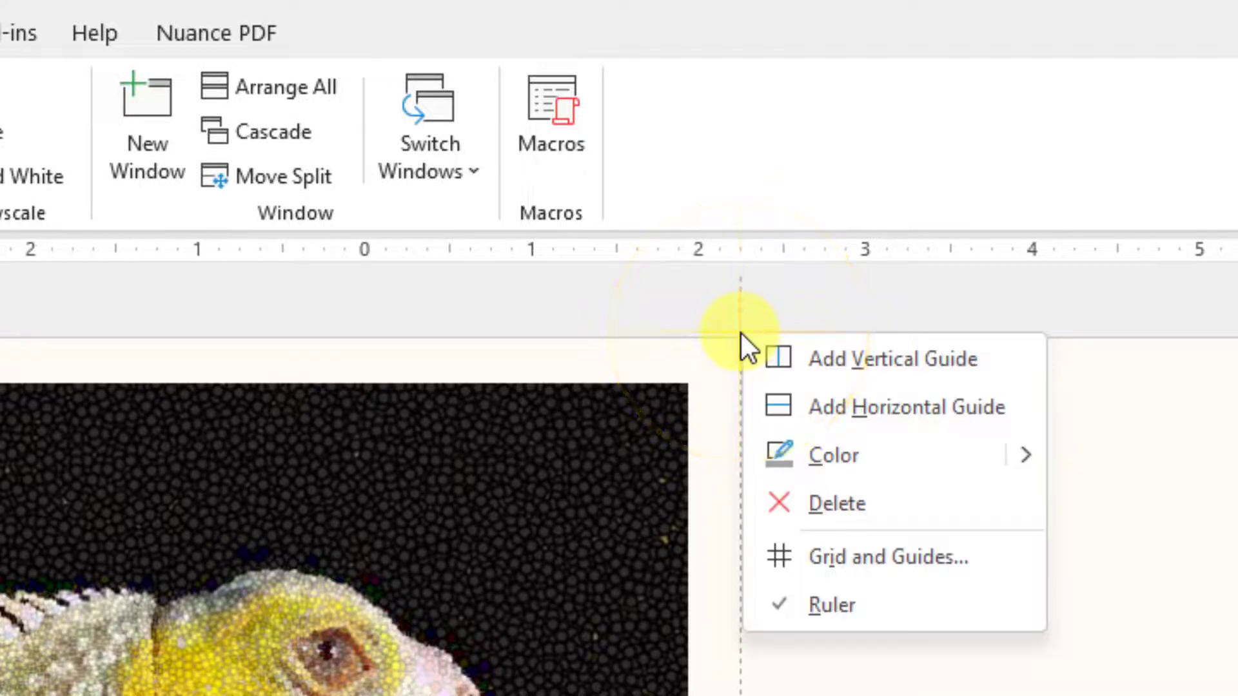
{"action": "left_click", "coordinate": [882, 374]}
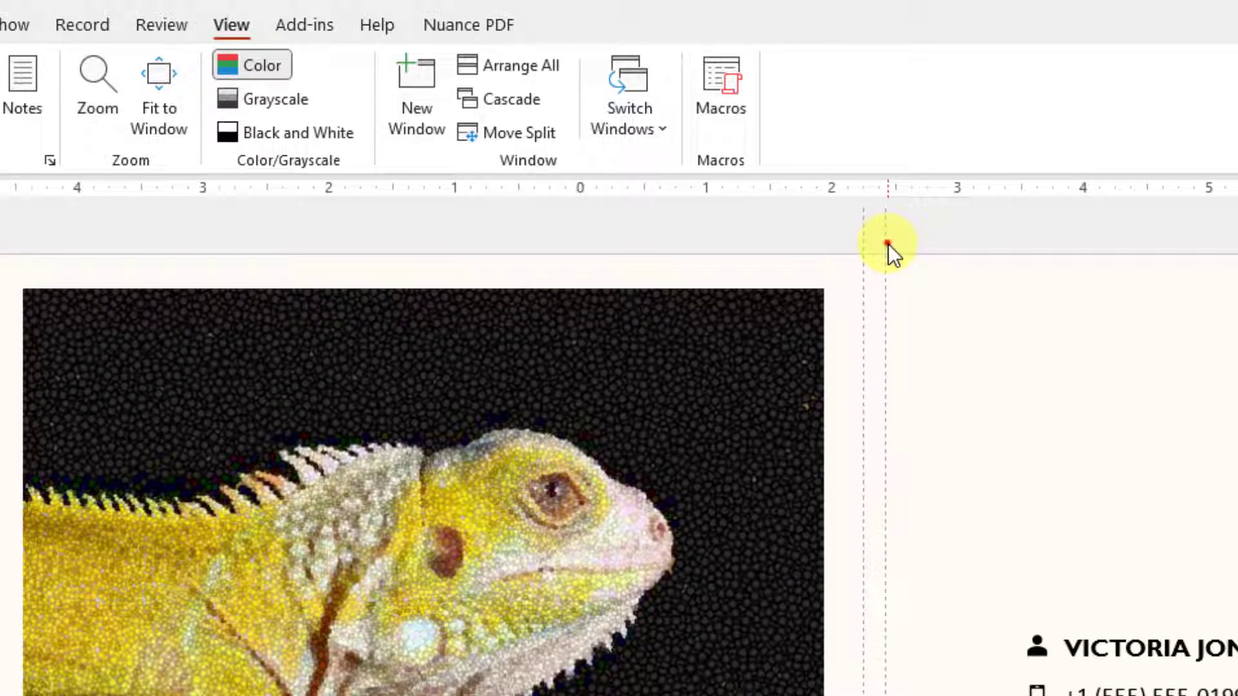
{"action": "left_click_drag", "start_coordinate": [888, 244], "coordinate": [296, 223]}
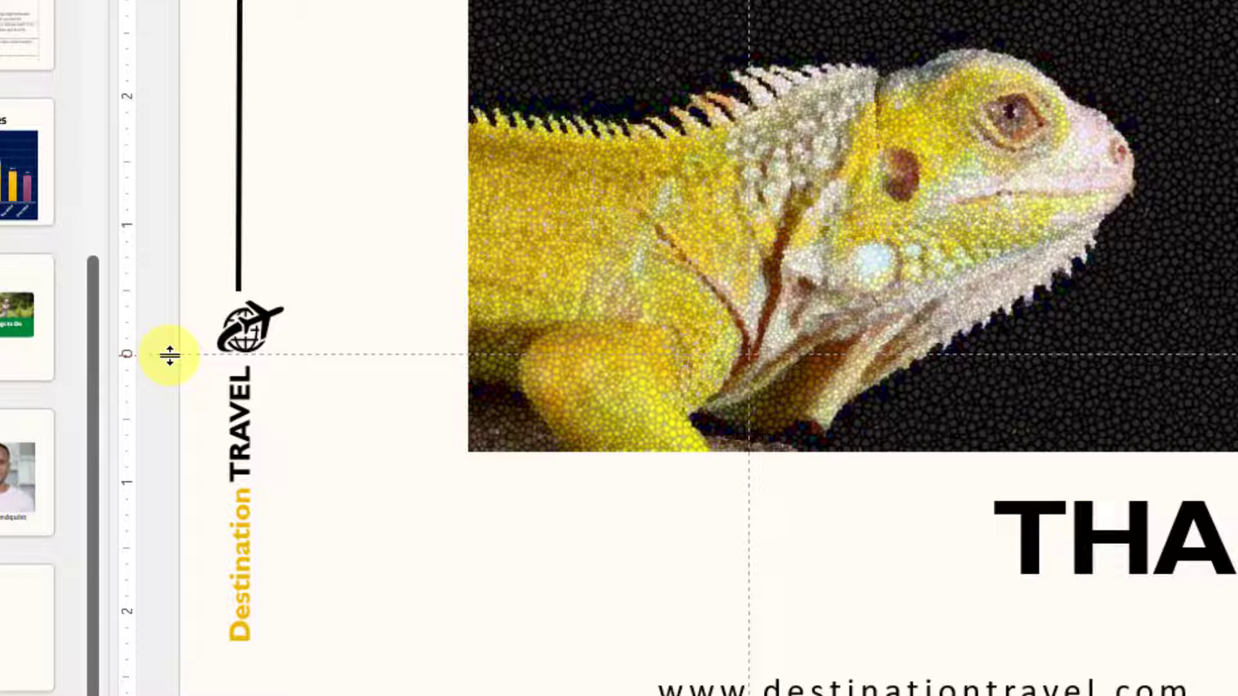
Position horizontal guides at 1.25 above and 1.25 below zero, adding the second guide, and save the presentation
{"action": "left_click_drag", "start_coordinate": [167, 351], "coordinate": [185, 192]}
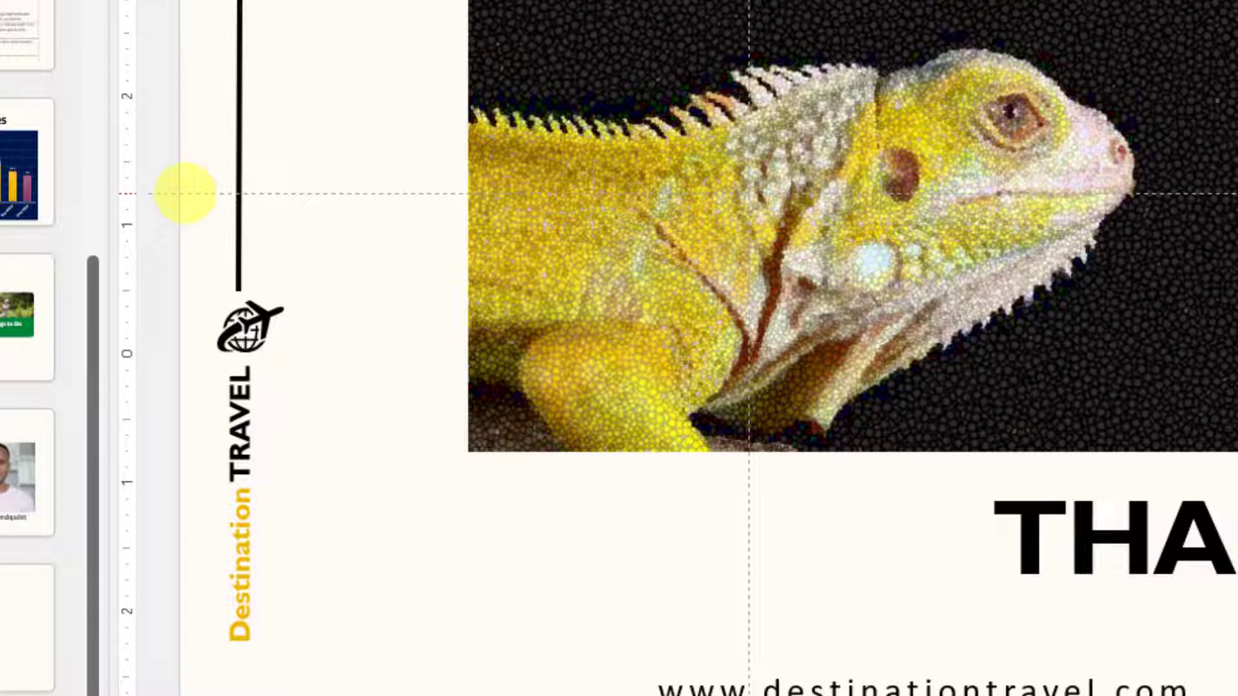
{"action": "right_click", "coordinate": [185, 192]}
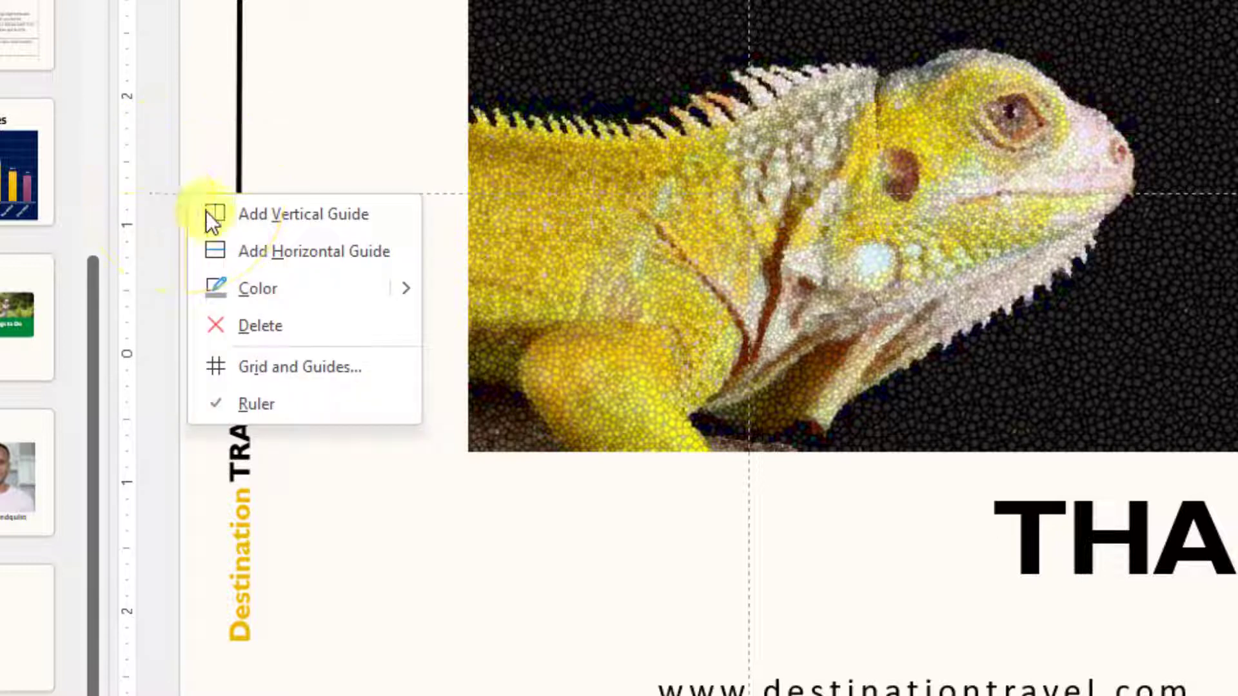
{"action": "left_click", "coordinate": [230, 257]}
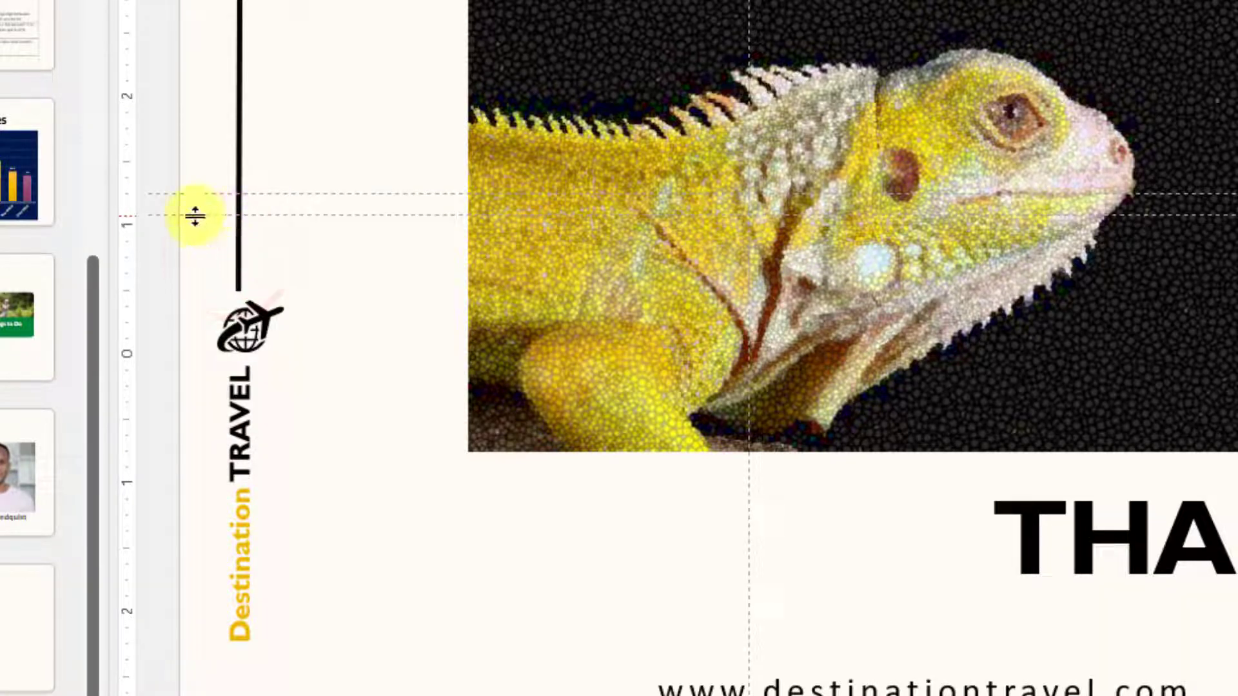
{"action": "left_click_drag", "start_coordinate": [195, 216], "coordinate": [185, 514]}
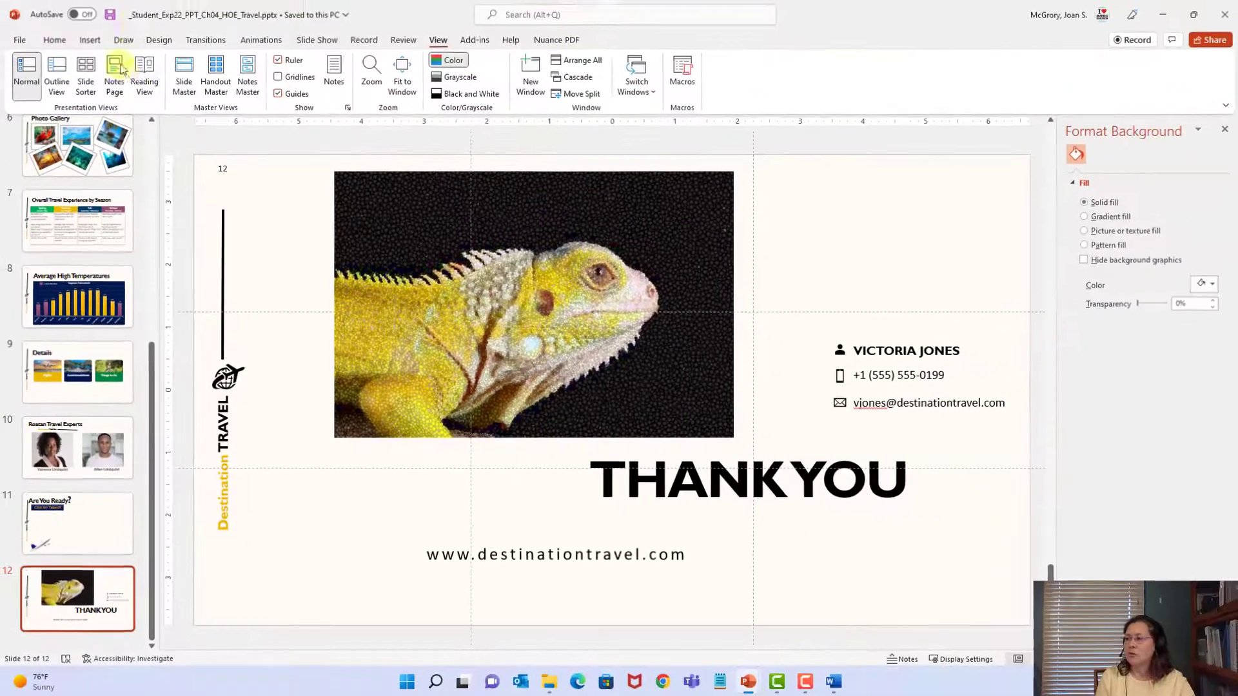
{"action": "left_click", "coordinate": [111, 15]}
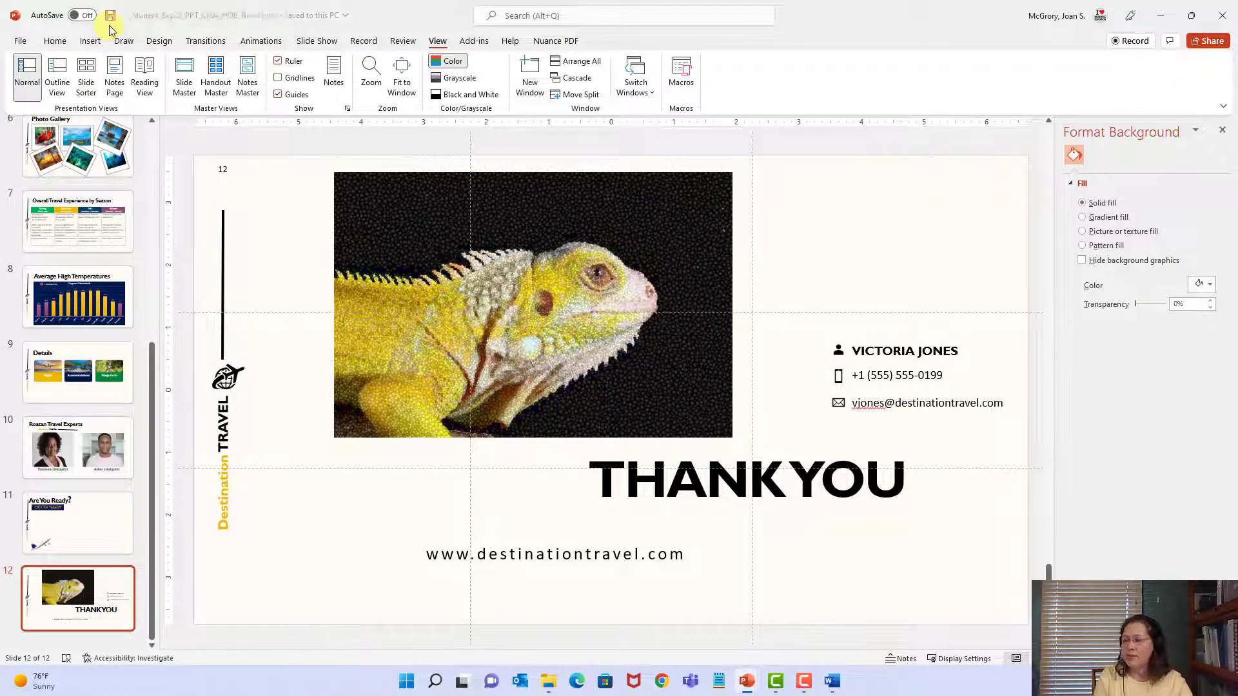
Consult step 9 of the instructions in Word, return to the PowerPoint presentation, and select the THANK YOU text box on slide 12
{"action": "left_click", "coordinate": [839, 683]}
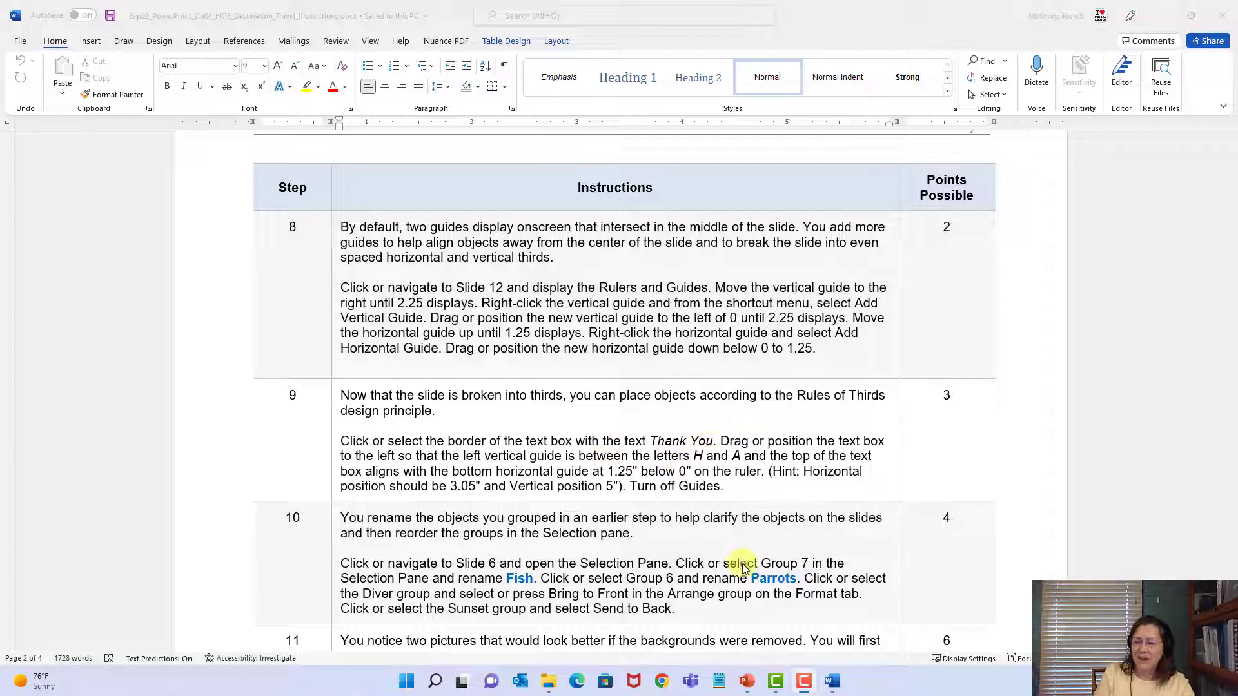
{"action": "mouse_move", "coordinate": [752, 689]}
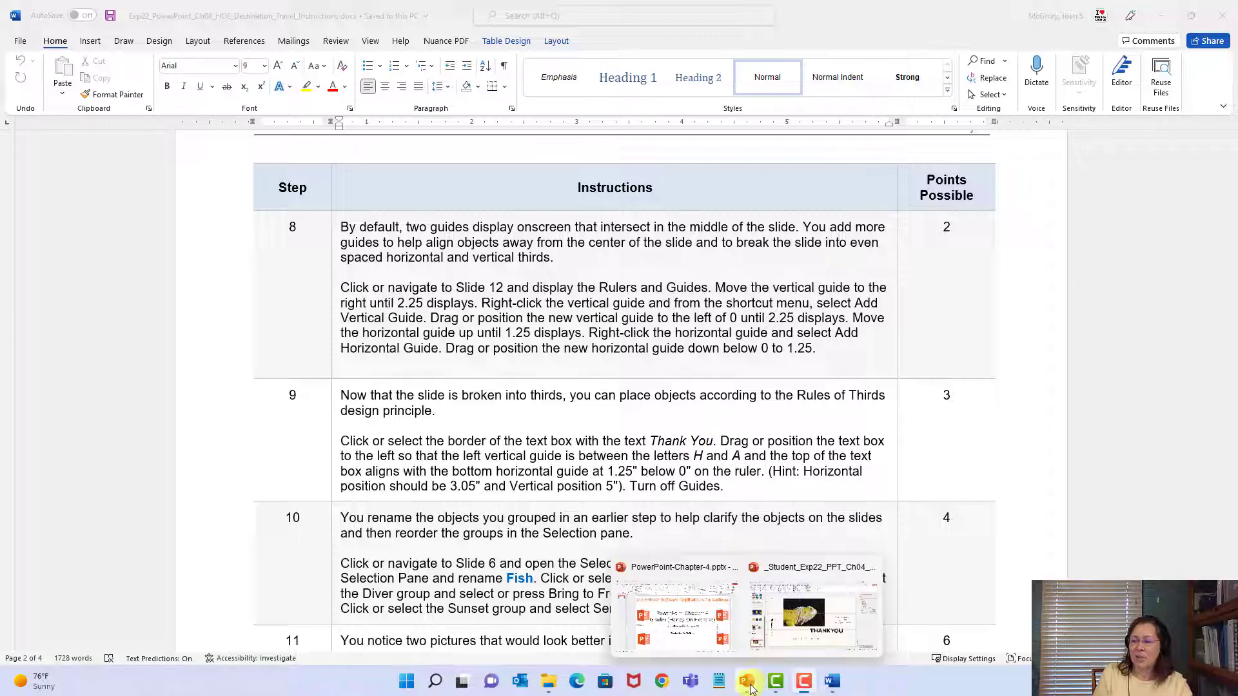
{"action": "left_click", "coordinate": [802, 623]}
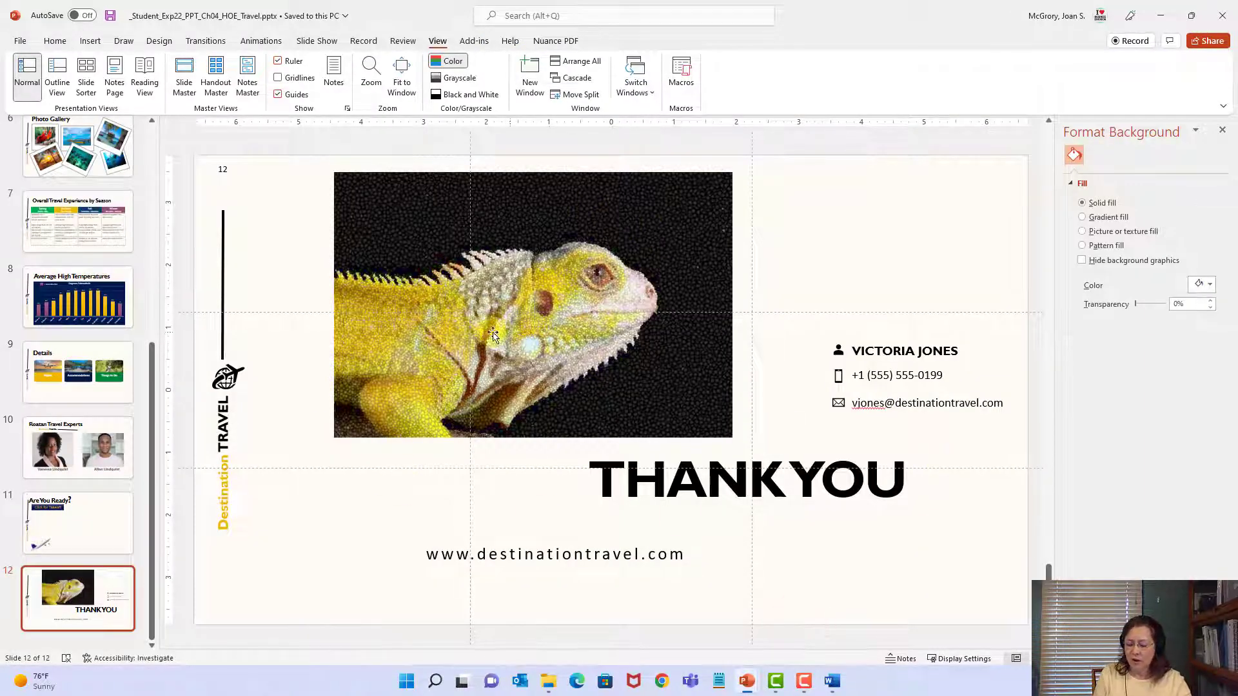
{"action": "left_click", "coordinate": [728, 492]}
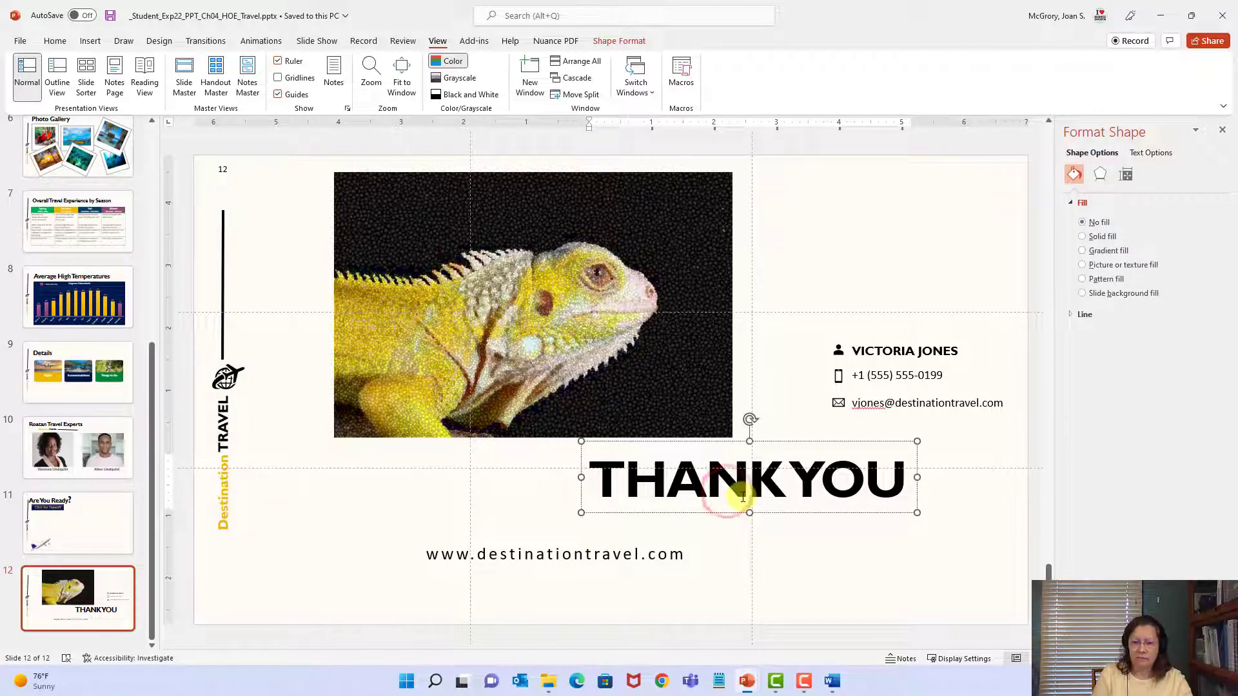
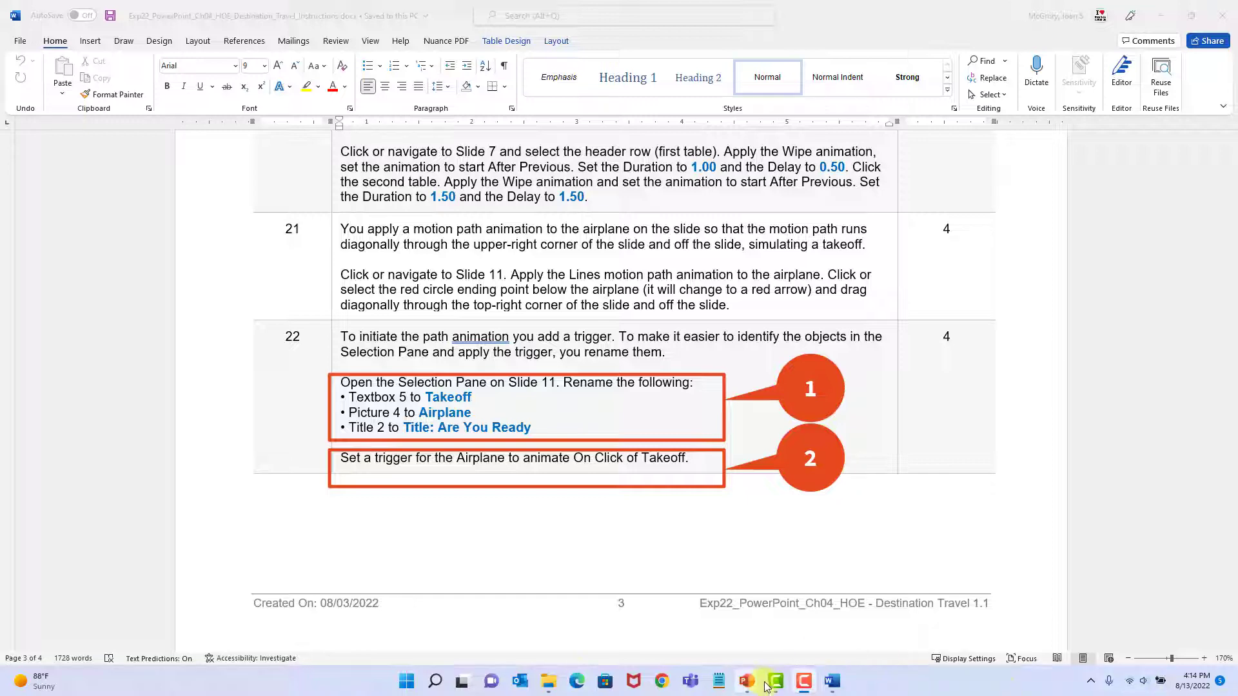
Switch from the Word instructions to the PowerPoint travel presentation and open the Selection Pane for slide 11
{"action": "mouse_move", "coordinate": [748, 682]}
{"action": "left_click", "coordinate": [815, 628]}
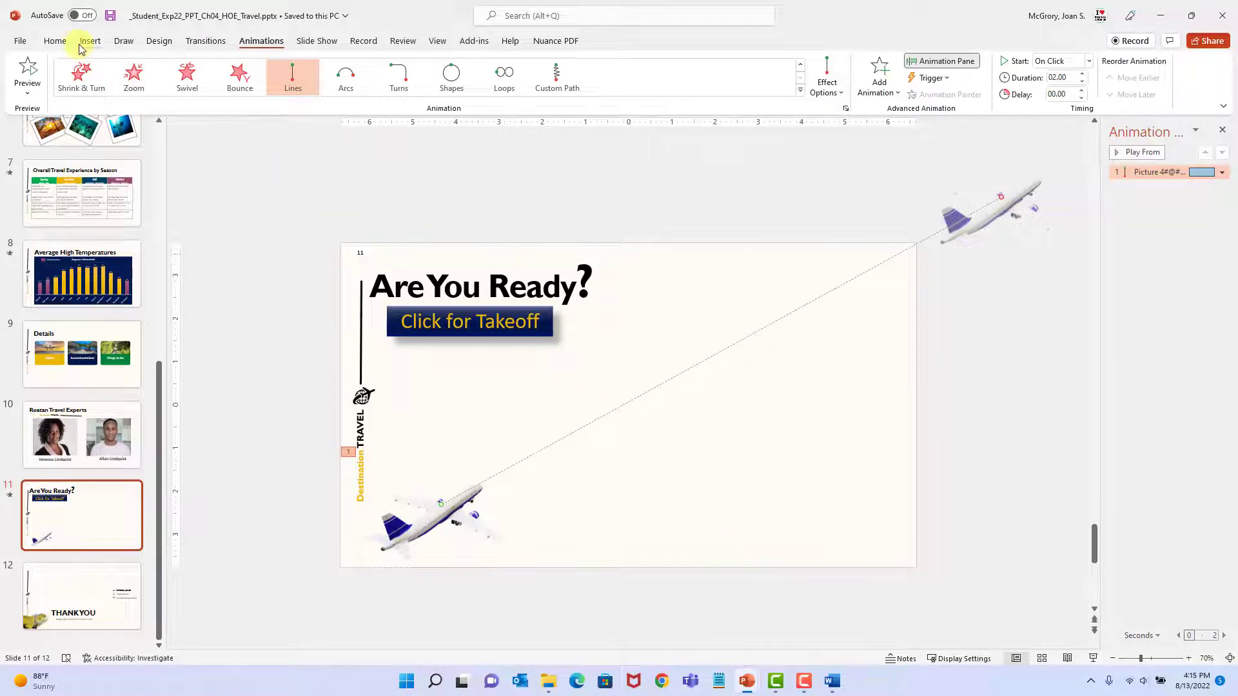
{"action": "left_click", "coordinate": [55, 41]}
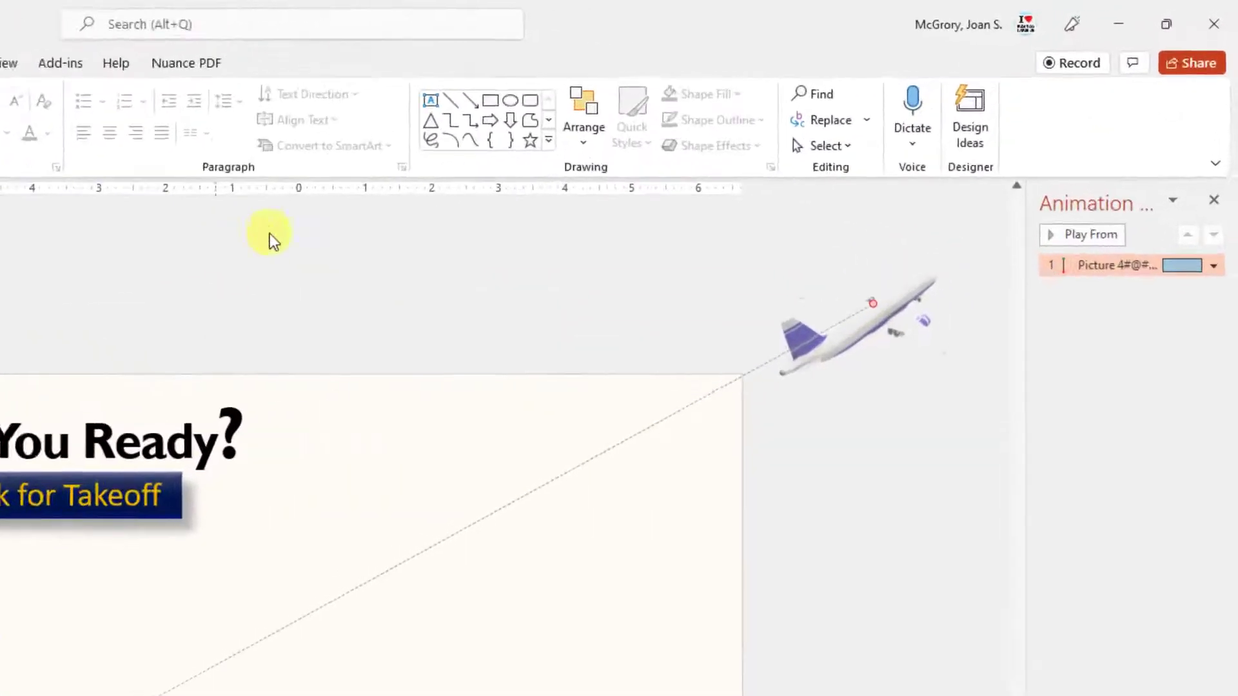
{"action": "left_click", "coordinate": [797, 169]}
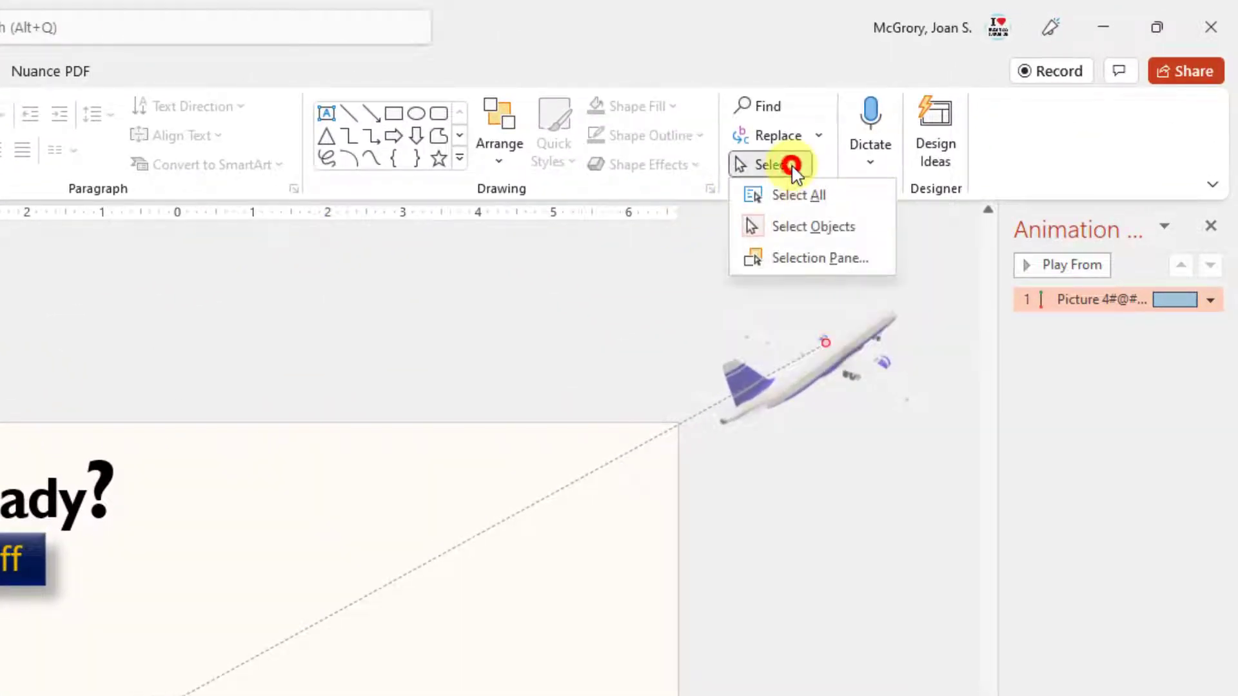
{"action": "left_click", "coordinate": [814, 259]}
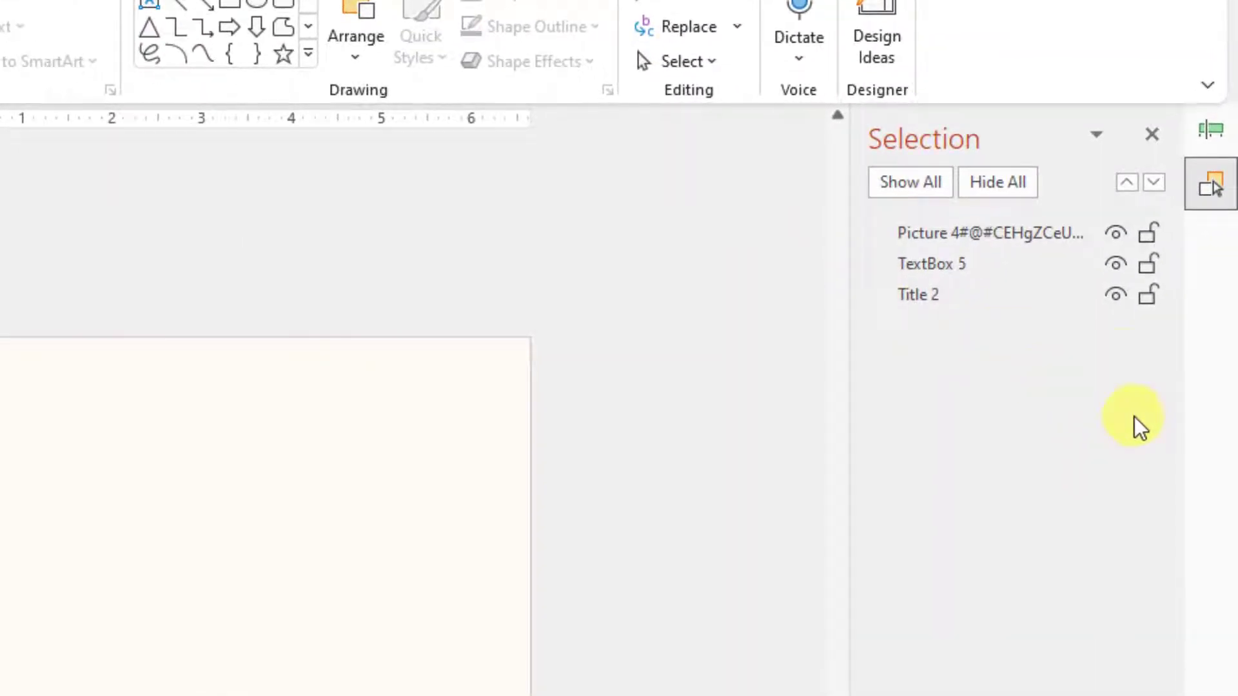
Alternate between the Animation and Selection panes, and close the Animation Pane so only the Selection Pane stays open
{"action": "left_click", "coordinate": [1212, 132]}
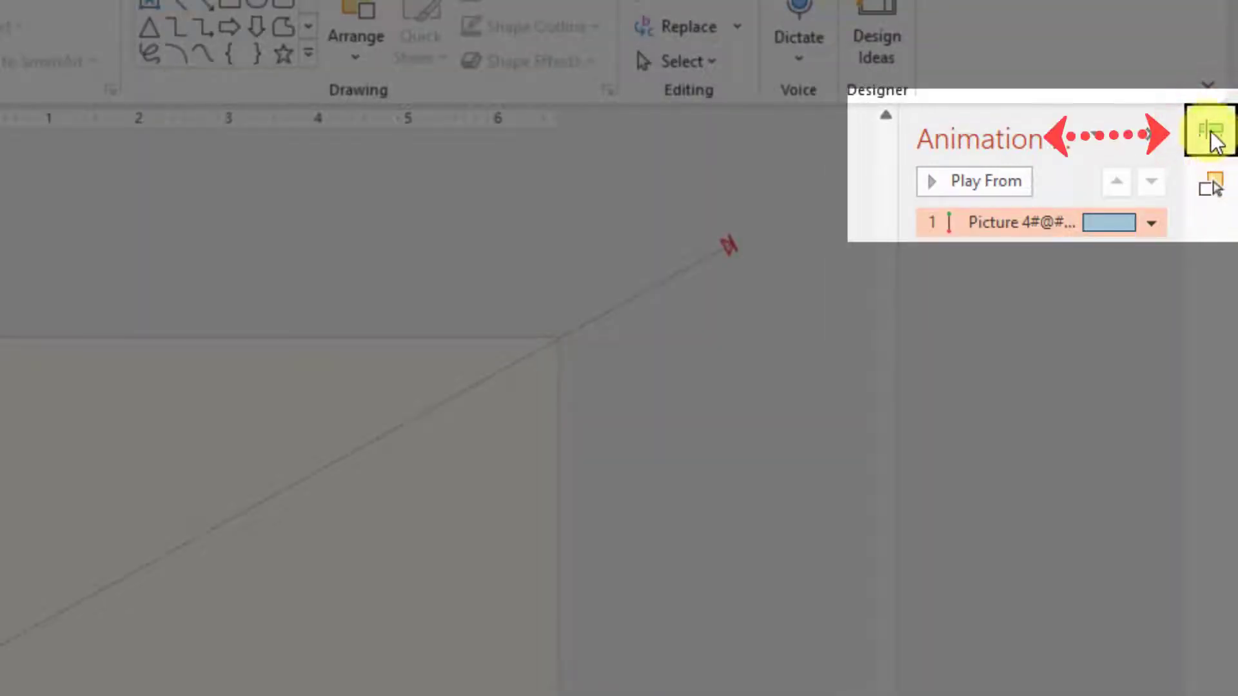
{"action": "left_click", "coordinate": [1216, 189]}
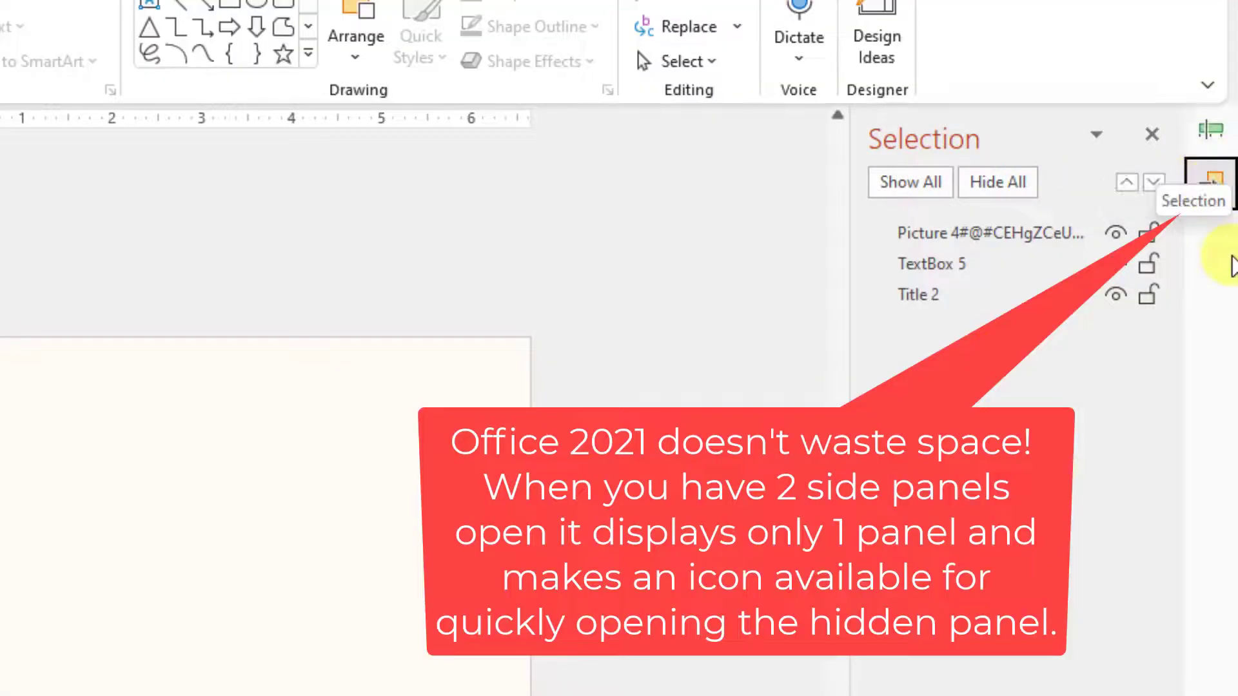
{"action": "left_click", "coordinate": [1220, 134]}
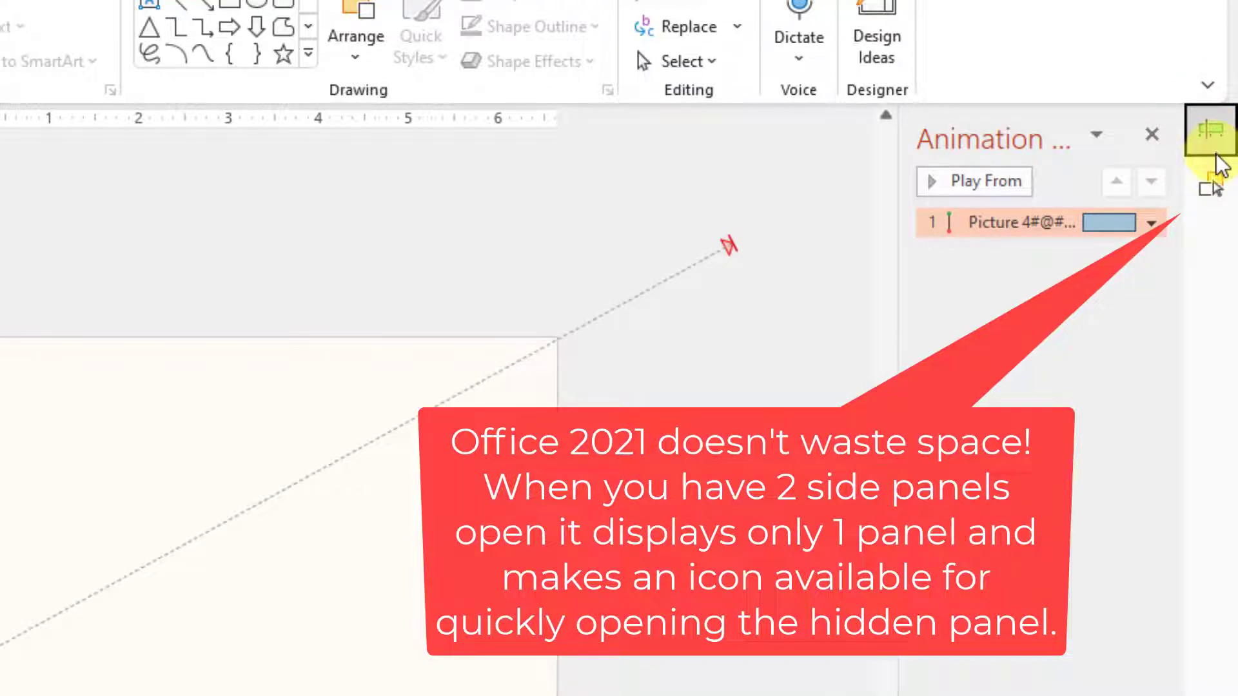
{"action": "left_click", "coordinate": [1152, 135]}
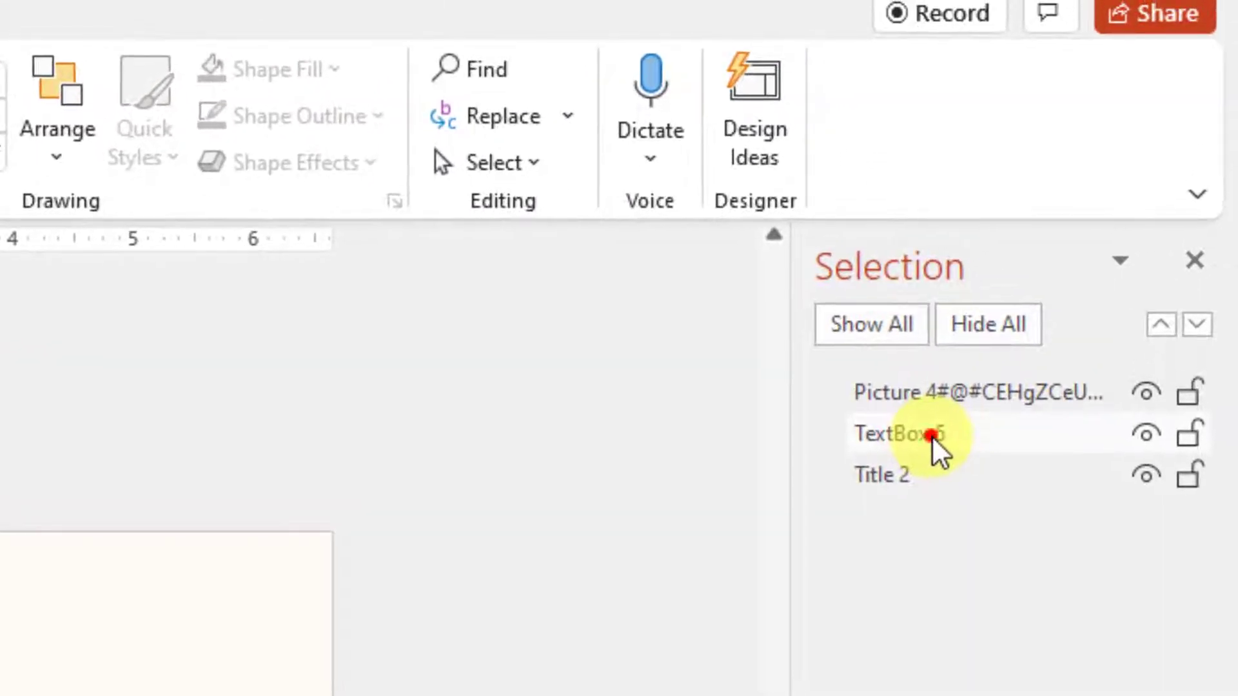
Rename the TextBox 5 object on slide 11 to Takeoff in the Selection Pane
{"action": "left_click", "coordinate": [931, 436]}
{"action": "left_click", "coordinate": [929, 434]}
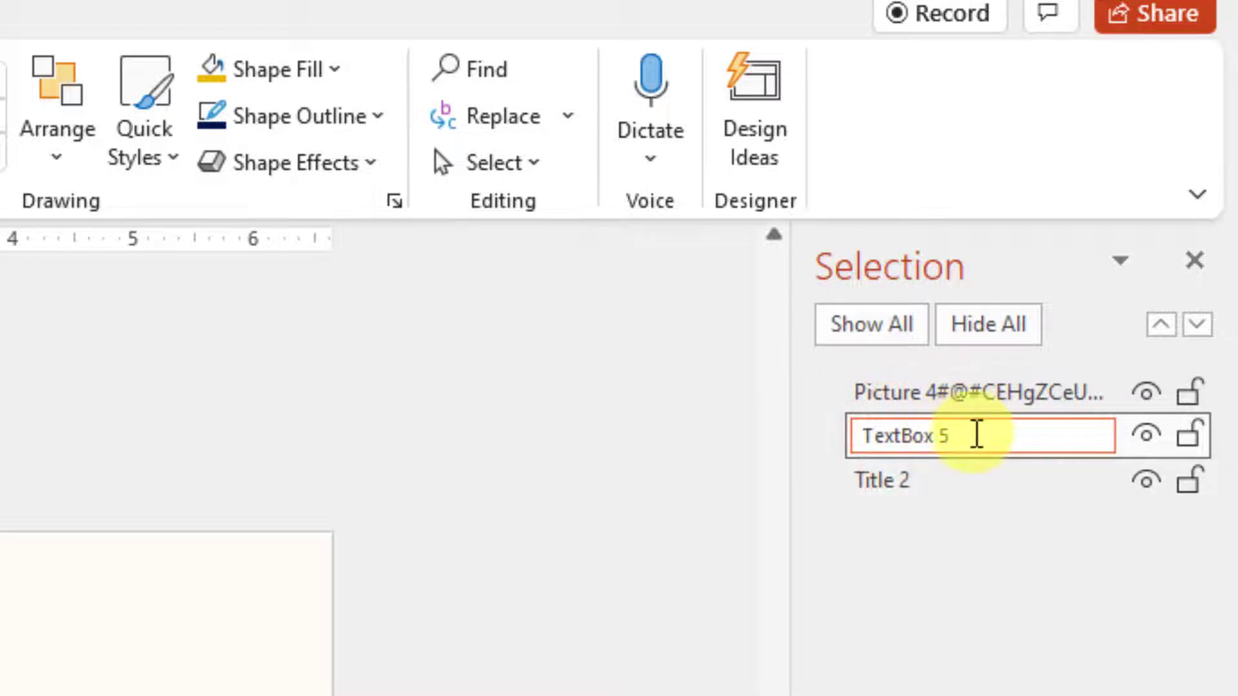
{"action": "key", "text": "Delete"}
{"action": "key", "text": "Delete"}
{"action": "key", "text": "Delete"}
{"action": "key", "text": "Delete"}
{"action": "key", "text": "Delete"}
{"action": "key", "text": "Delete"}
{"action": "key", "text": "Delete"}
{"action": "key", "text": "Delete"}
{"action": "key", "text": "Delete"}
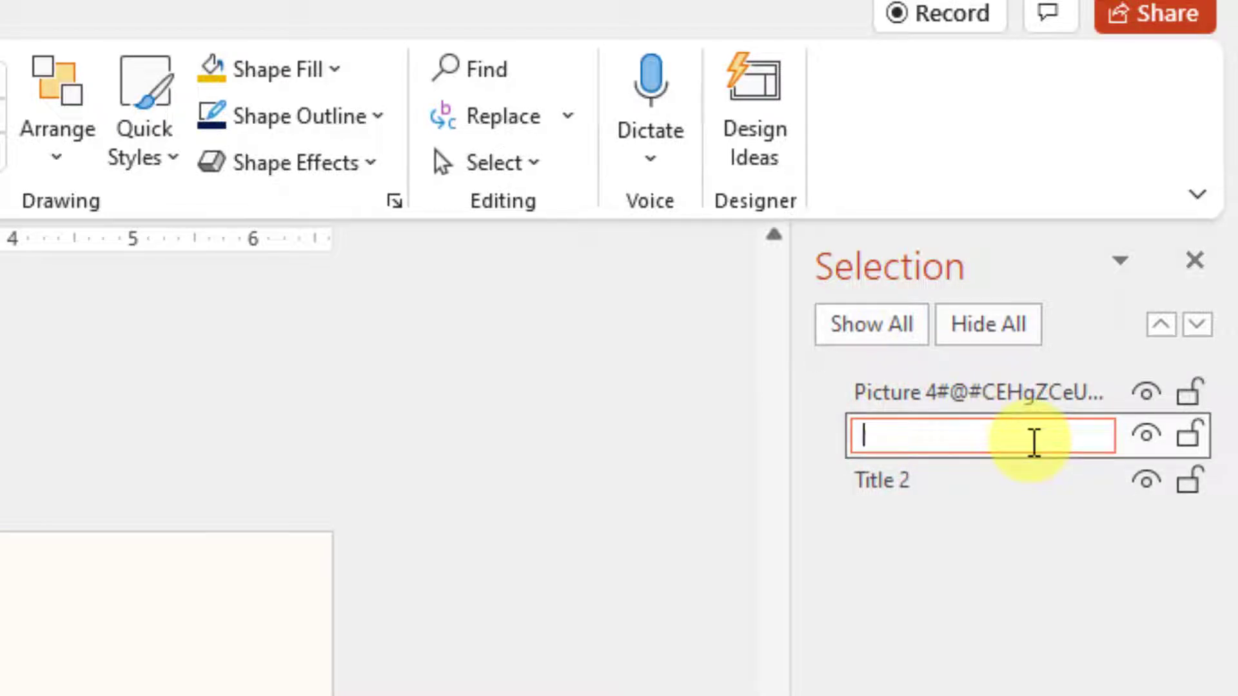
{"action": "type", "text": "Takeoff"}
{"action": "key", "text": "Return"}
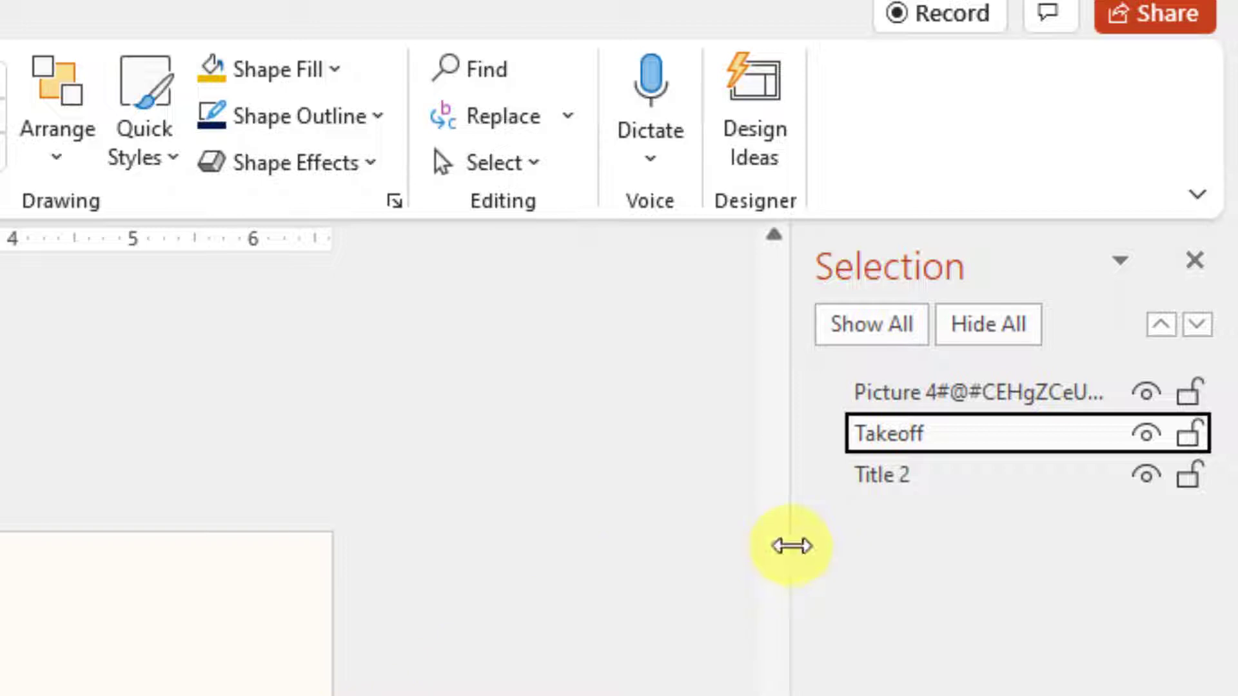
Rename the Picture 4 object on slide 11 to Airplane in the Selection Pane
{"action": "left_click", "coordinate": [927, 397]}
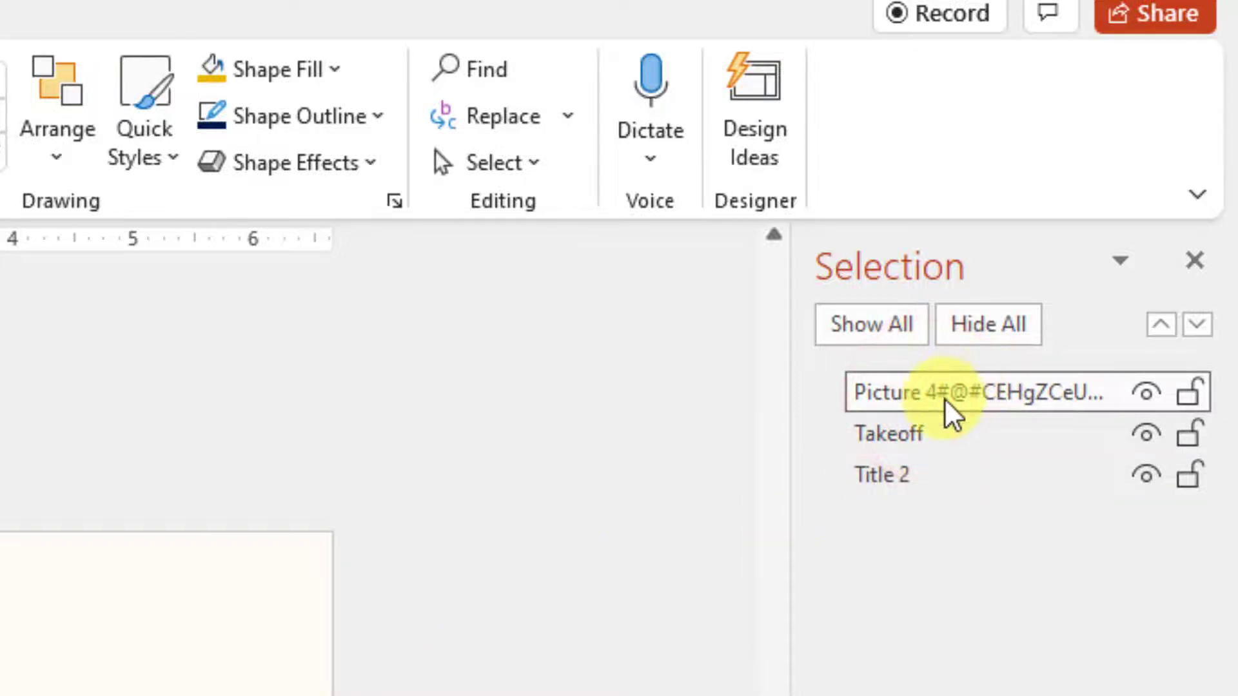
{"action": "left_click", "coordinate": [944, 397]}
{"action": "key", "text": "Delete"}
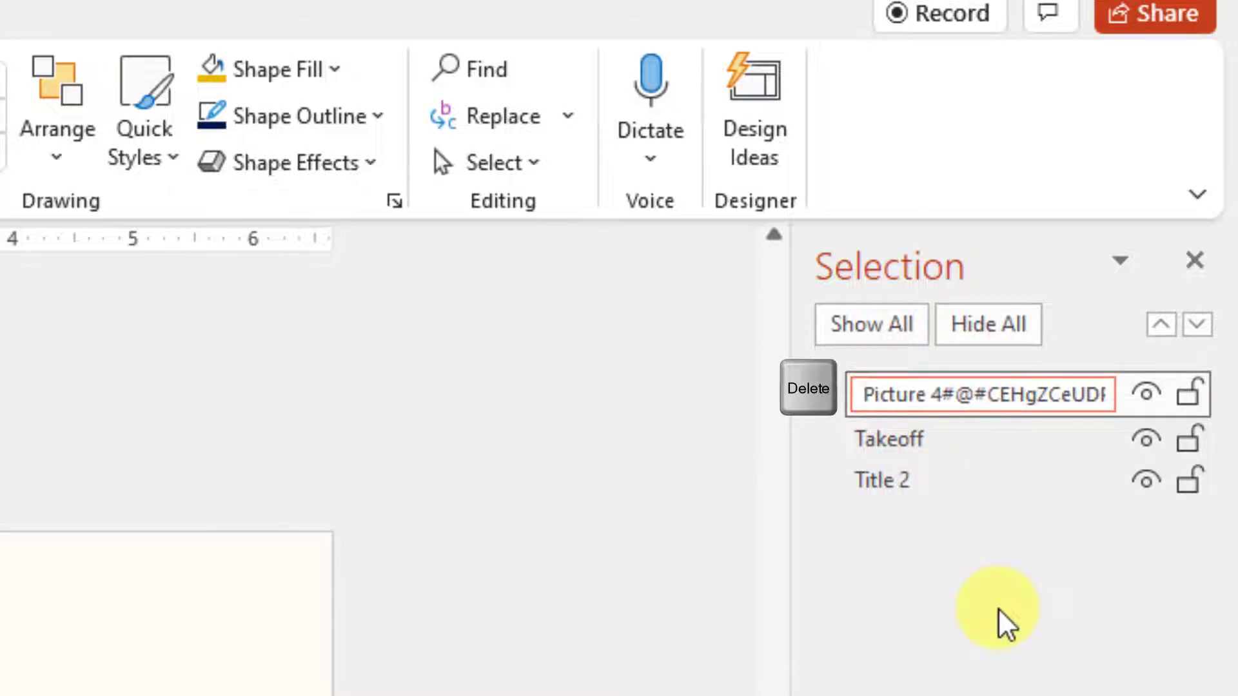
{"action": "key", "text": "Delete"}
{"action": "key", "text": "Delete"}
{"action": "key", "text": "Delete"}
{"action": "key", "text": "Delete"}
{"action": "key", "text": "Delete"}
{"action": "key", "text": "Delete"}
{"action": "key", "text": "Delete"}
{"action": "key", "text": "Delete"}
{"action": "key", "text": "Delete"}
{"action": "key", "text": "Delete"}
{"action": "key", "text": "Delete"}
{"action": "key", "text": "Delete"}
{"action": "key", "text": "Delete"}
{"action": "key", "text": "Delete"}
{"action": "key", "text": "Delete"}
{"action": "key", "text": "Delete"}
{"action": "key", "text": "Delete"}
{"action": "key", "text": "Delete"}
{"action": "key", "text": "Delete"}
{"action": "key", "text": "Delete"}
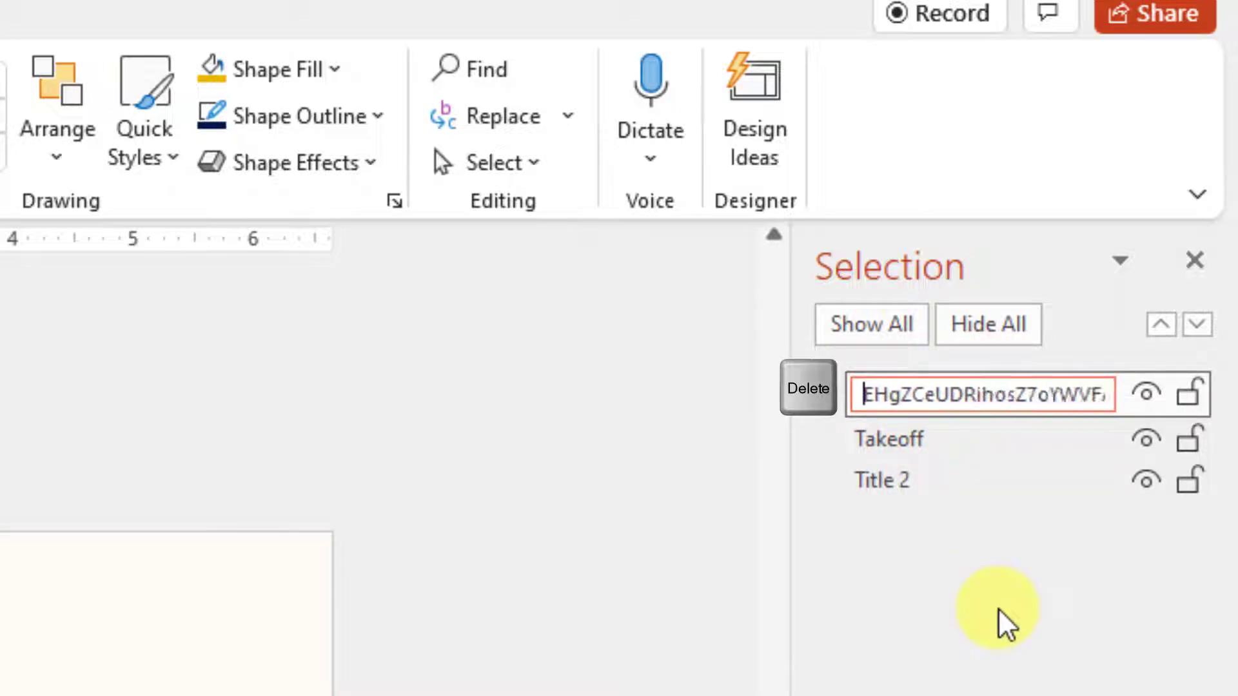
{"action": "key", "text": "Delete"}
{"action": "key", "text": "Delete"}
{"action": "key", "text": "Delete"}
{"action": "key", "text": "Delete"}
{"action": "key", "text": "Delete"}
{"action": "key", "text": "Delete"}
{"action": "key", "text": "Delete"}
{"action": "key", "text": "Delete"}
{"action": "key", "text": "Delete"}
{"action": "key", "text": "Delete"}
{"action": "key", "text": "Delete"}
{"action": "key", "text": "Delete"}
{"action": "key", "text": "Delete"}
{"action": "key", "text": "Delete"}
{"action": "key", "text": "Delete"}
{"action": "key", "text": "Delete"}
{"action": "key", "text": "Delete"}
{"action": "key", "text": "Delete"}
{"action": "key", "text": "Delete"}
{"action": "key", "text": "Delete"}
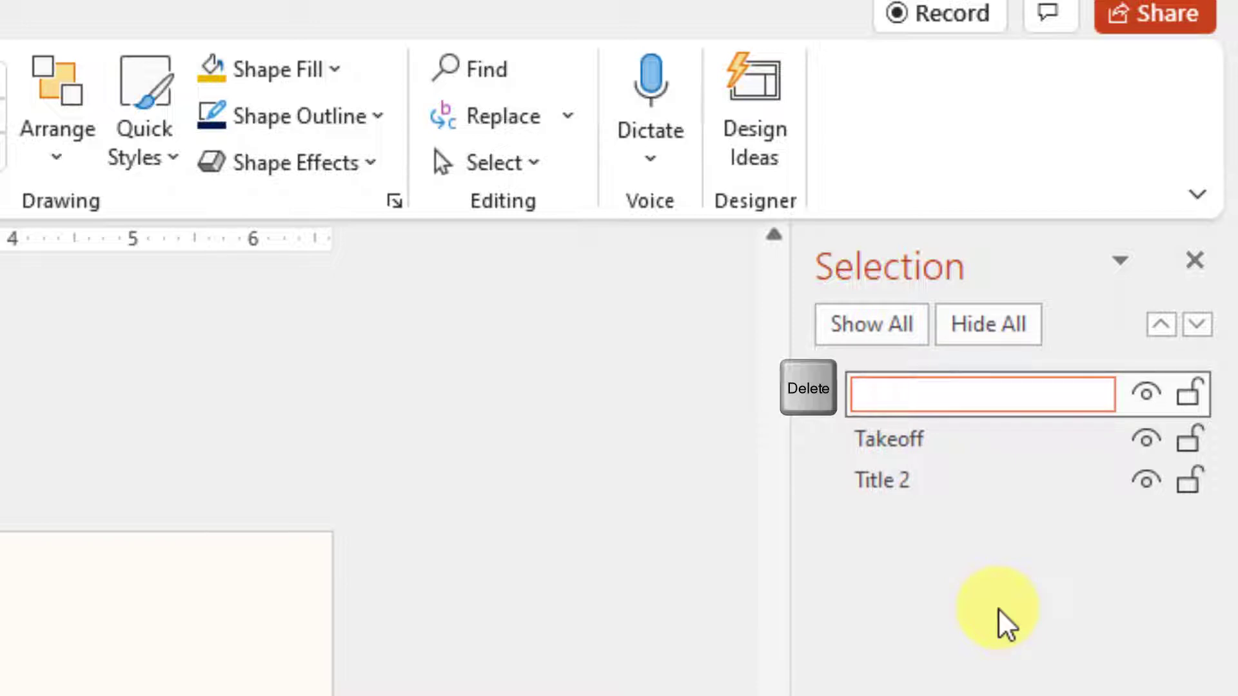
{"action": "type", "text": "Ai"}
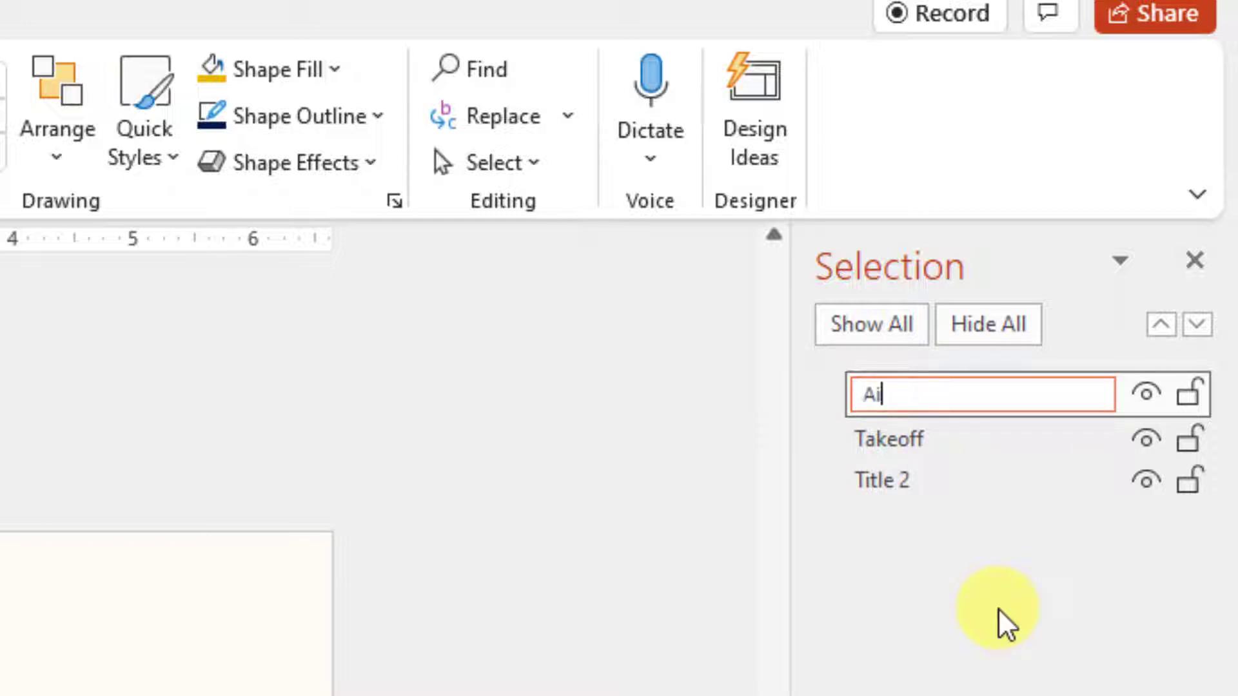
{"action": "type", "text": "rplane"}
{"action": "key", "text": "Return"}
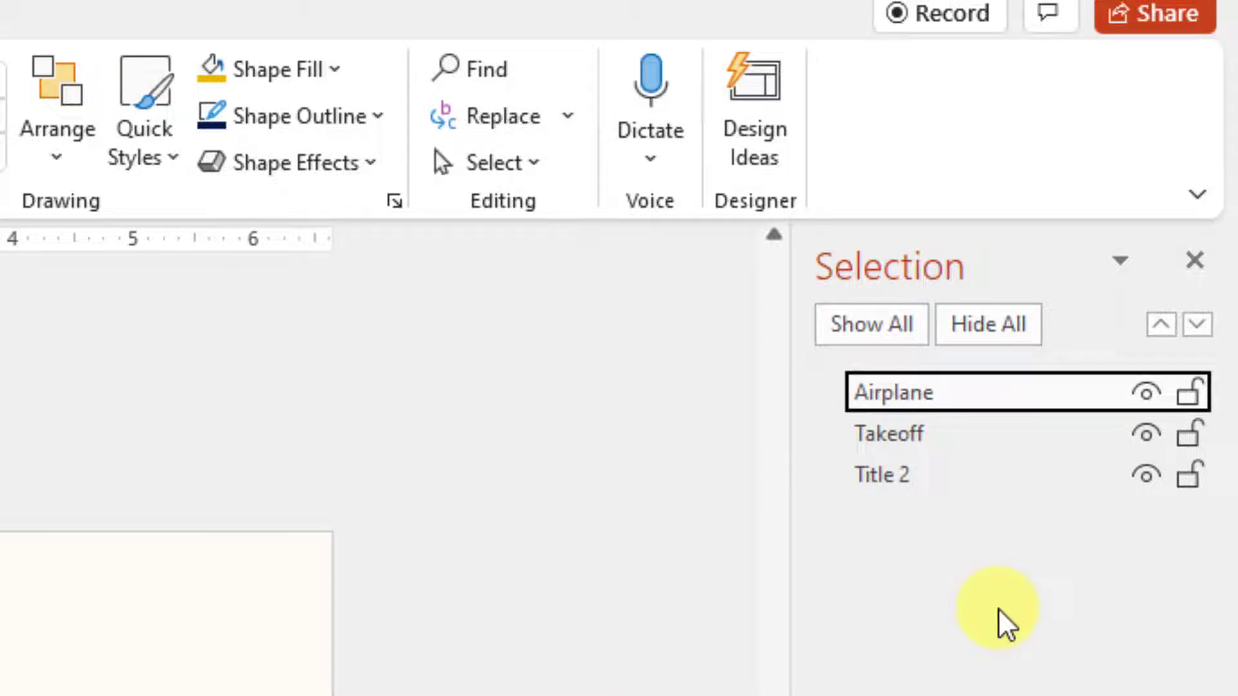
Rename the Title 2 object on slide 11 to "Title: Are You Ready" and save the presentation
{"action": "left_click", "coordinate": [877, 474]}
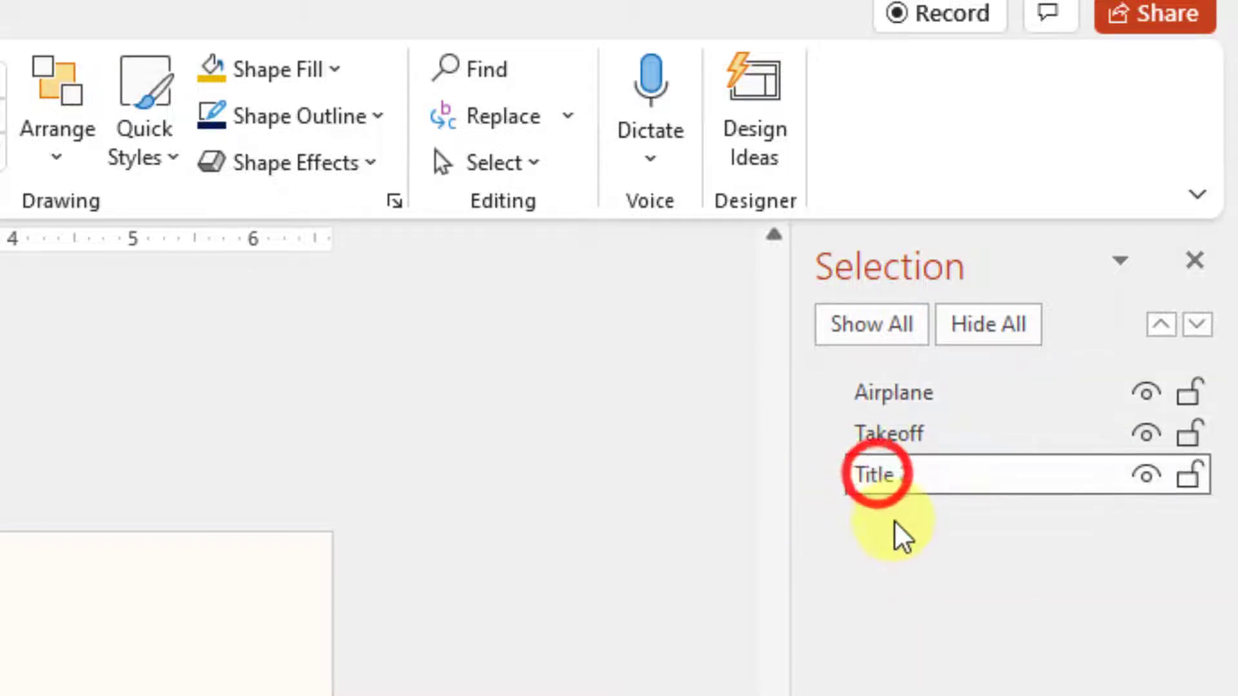
{"action": "left_click", "coordinate": [893, 476]}
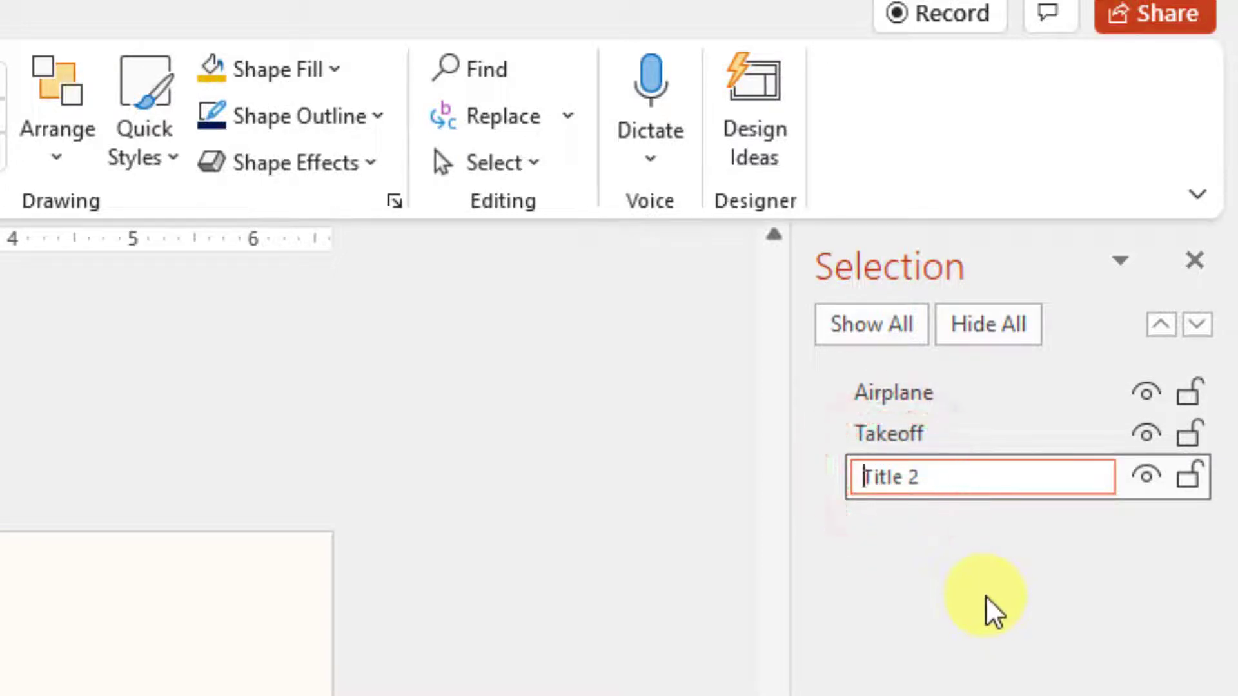
{"action": "key", "text": "Delete"}
{"action": "key", "text": "Delete"}
{"action": "key", "text": "Delete"}
{"action": "key", "text": "Delete"}
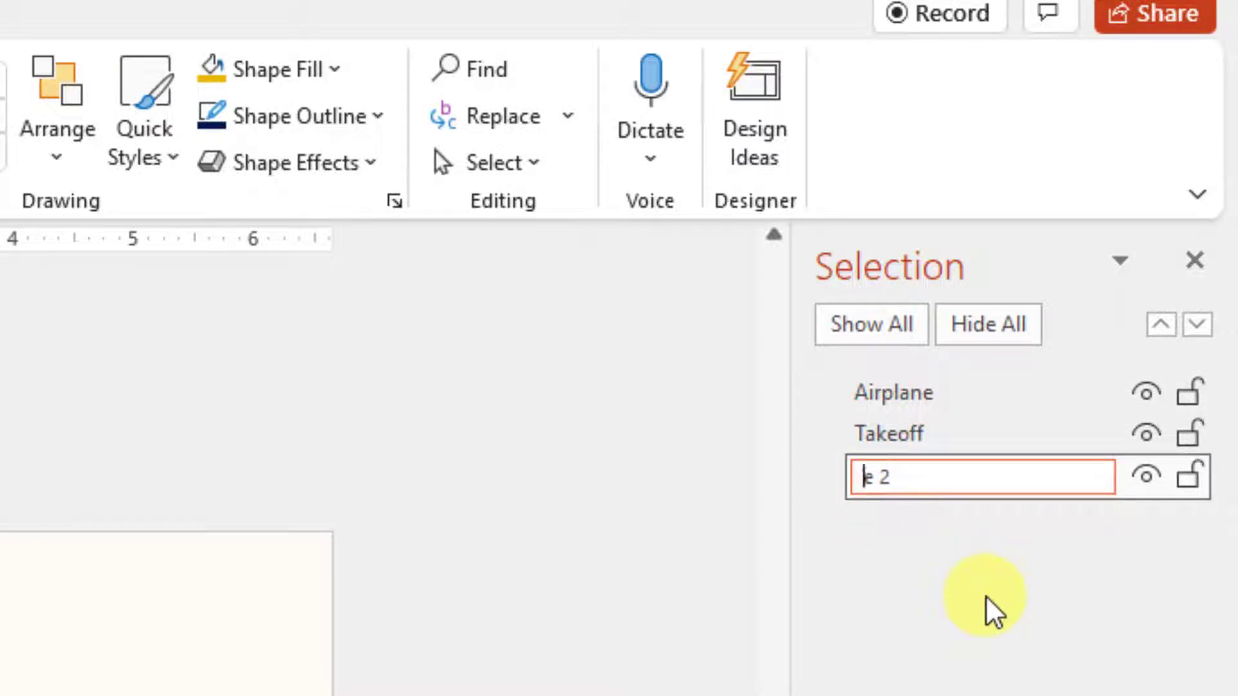
{"action": "key", "text": "Delete"}
{"action": "key", "text": "Delete"}
{"action": "key", "text": "Delete"}
{"action": "type", "text": "z"}
{"action": "key", "text": "BackSpace"}
{"action": "type", "text": "Title: Are"}
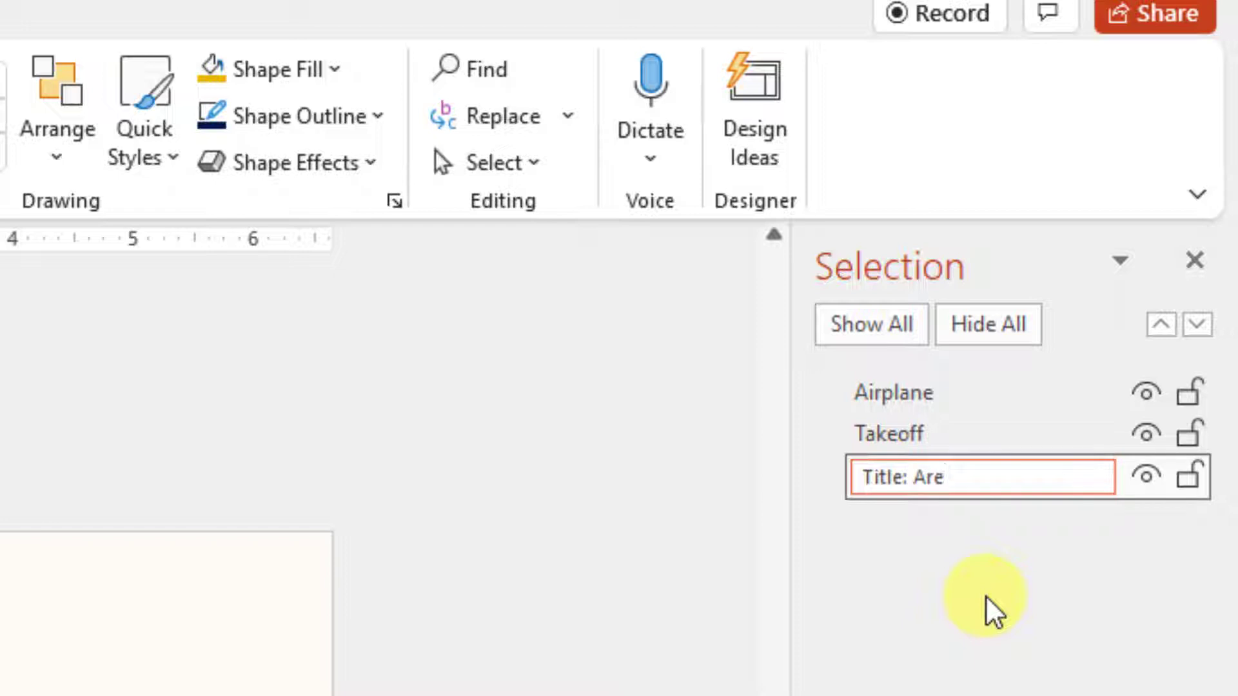
{"action": "type", "text": " You Ready"}
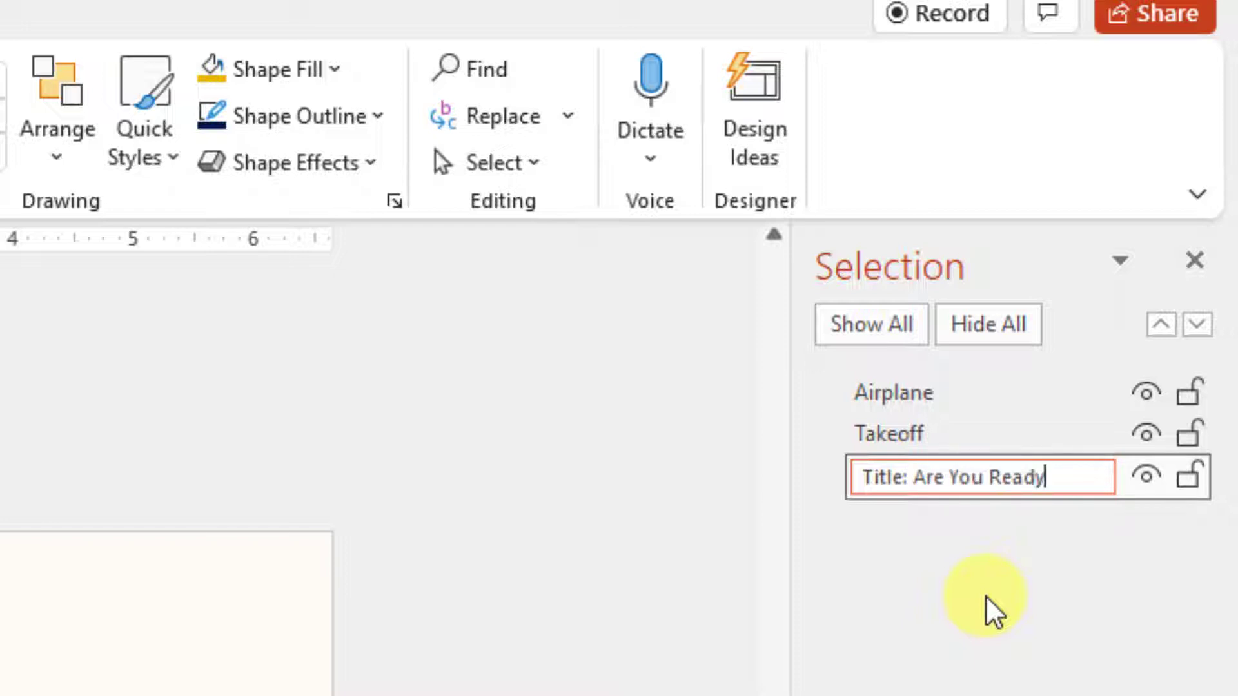
{"action": "key", "text": "Return"}
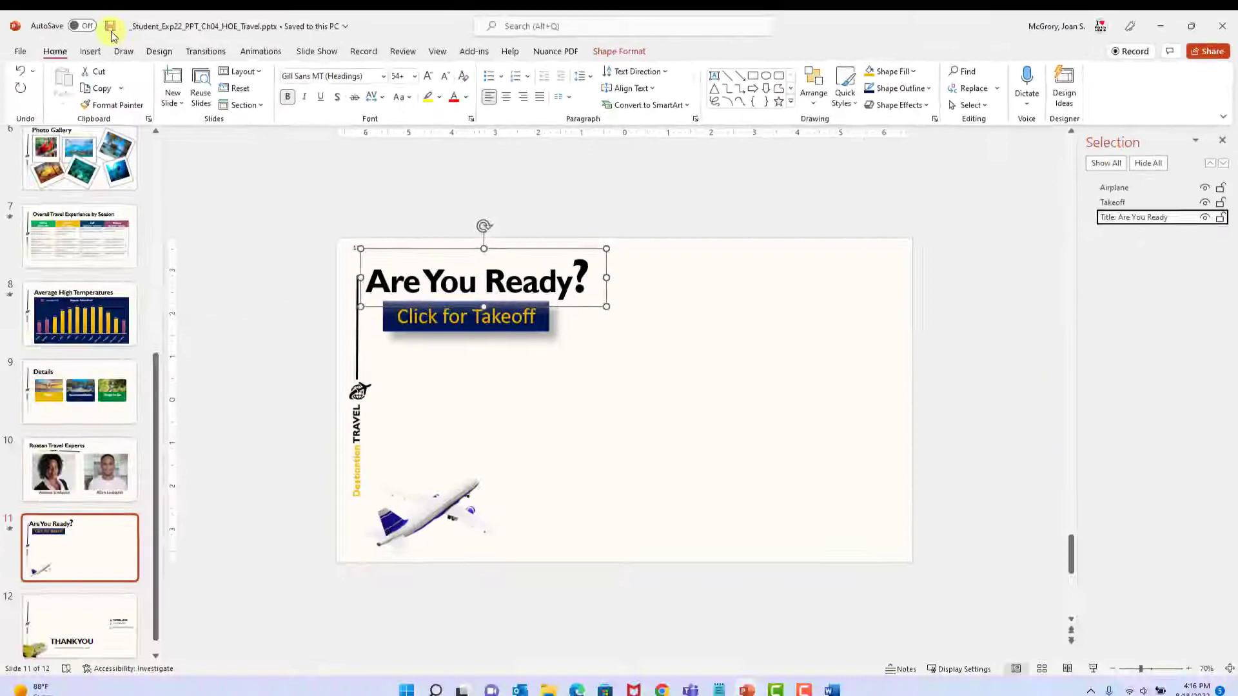
{"action": "left_click", "coordinate": [110, 26]}
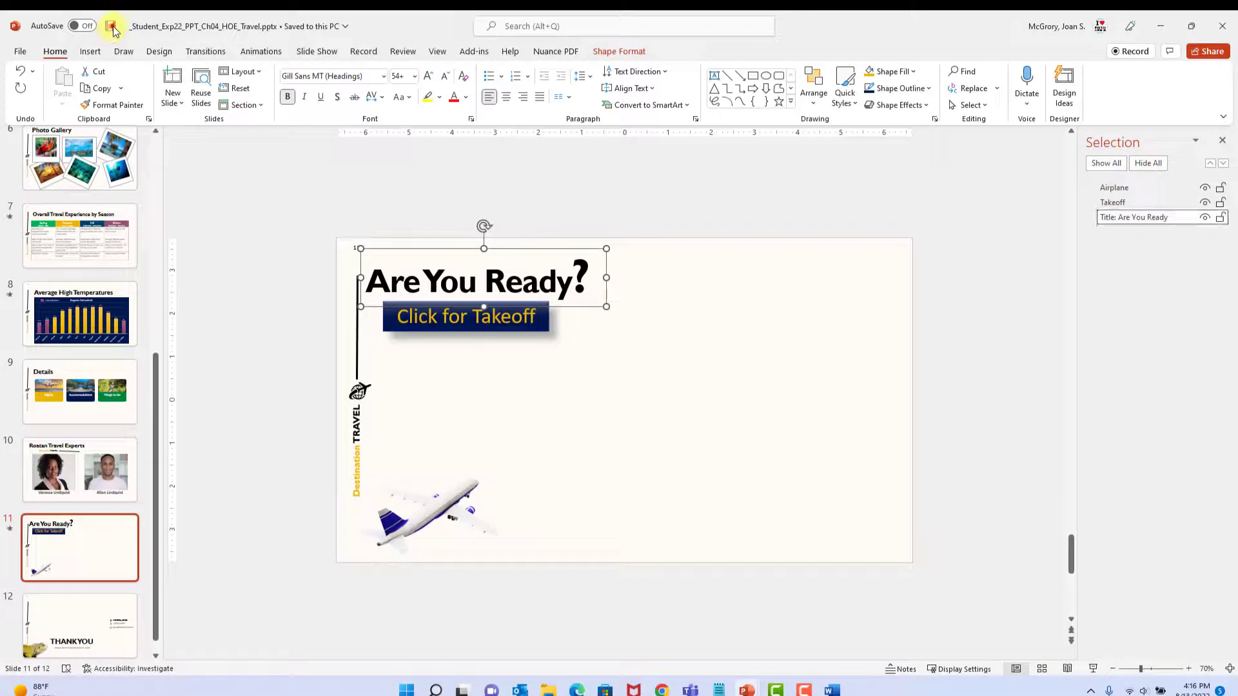